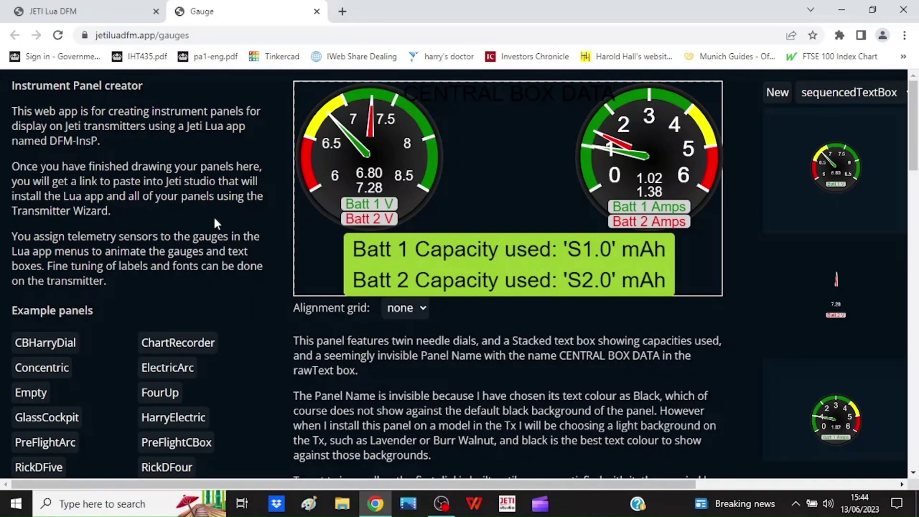
Step: Browse the twin-needle dial panel and its list of gauge settings
{"action": "scroll", "coordinate": [142, 317], "scroll_direction": "down", "scroll_amount": 7}
{"action": "scroll", "coordinate": [143, 320], "scroll_direction": "down", "scroll_amount": 17}
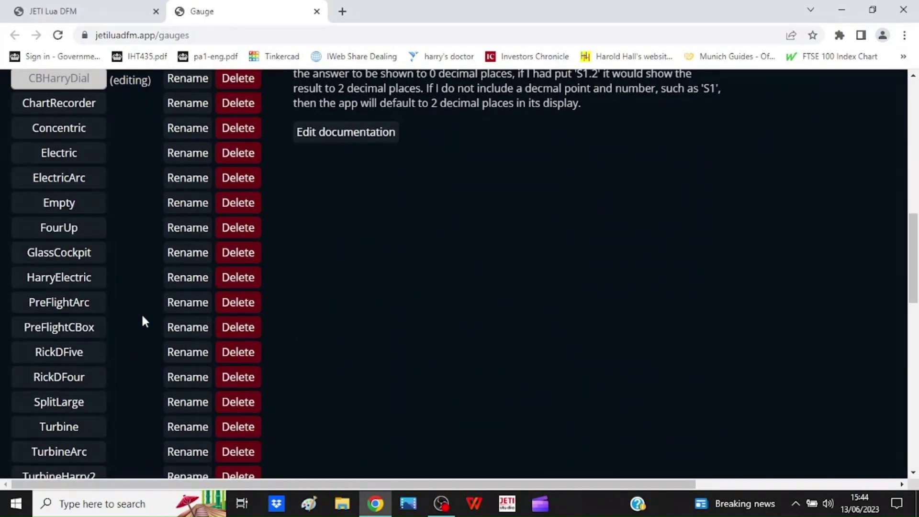
{"action": "scroll", "coordinate": [142, 318], "scroll_direction": "down", "scroll_amount": 4}
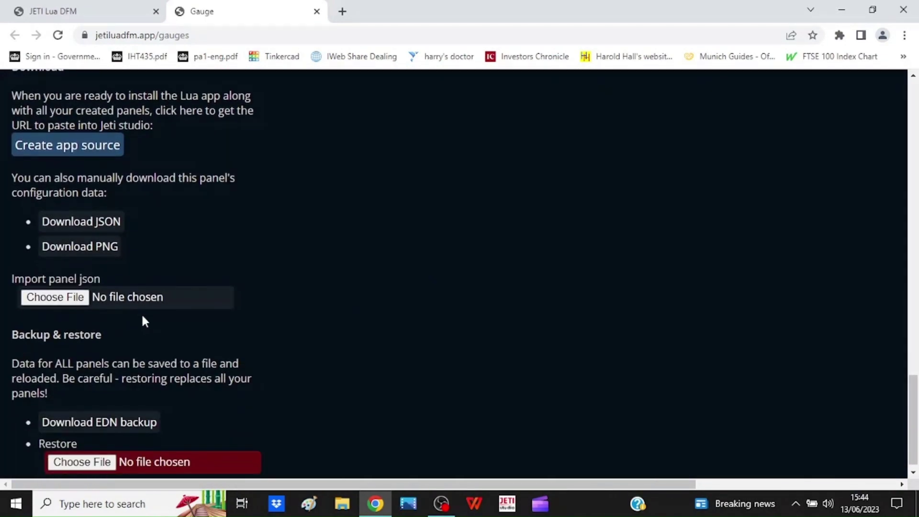
{"action": "scroll", "coordinate": [143, 318], "scroll_direction": "up", "scroll_amount": 1}
{"action": "scroll", "coordinate": [142, 316], "scroll_direction": "up", "scroll_amount": 20}
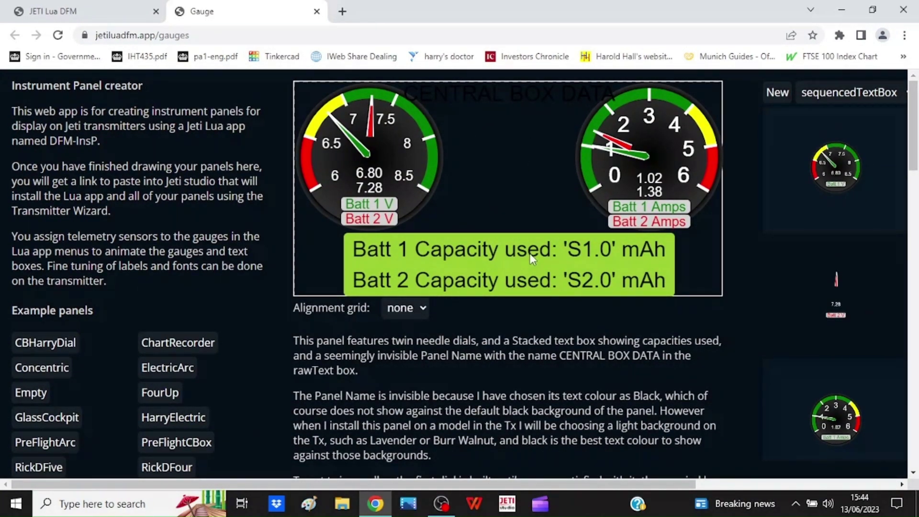
{"action": "scroll", "coordinate": [521, 340], "scroll_direction": "down", "scroll_amount": 10}
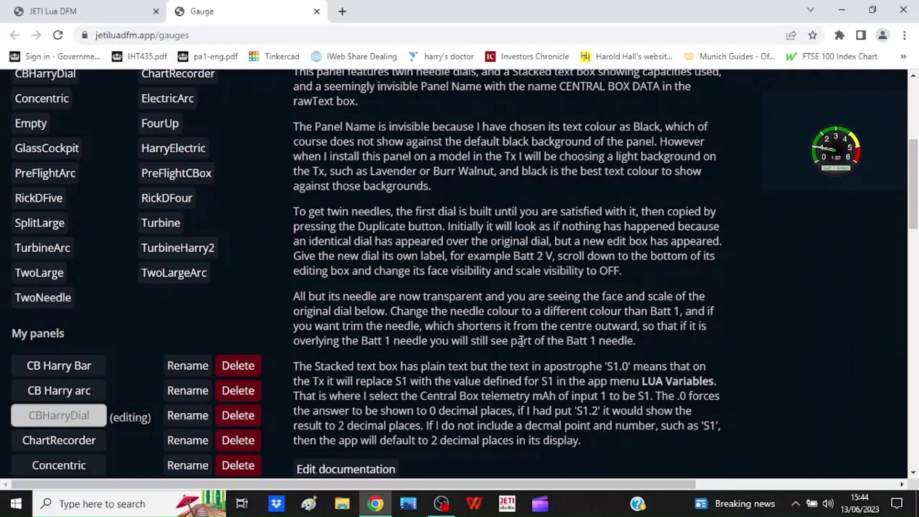
{"action": "scroll", "coordinate": [521, 340], "scroll_direction": "up", "scroll_amount": 10}
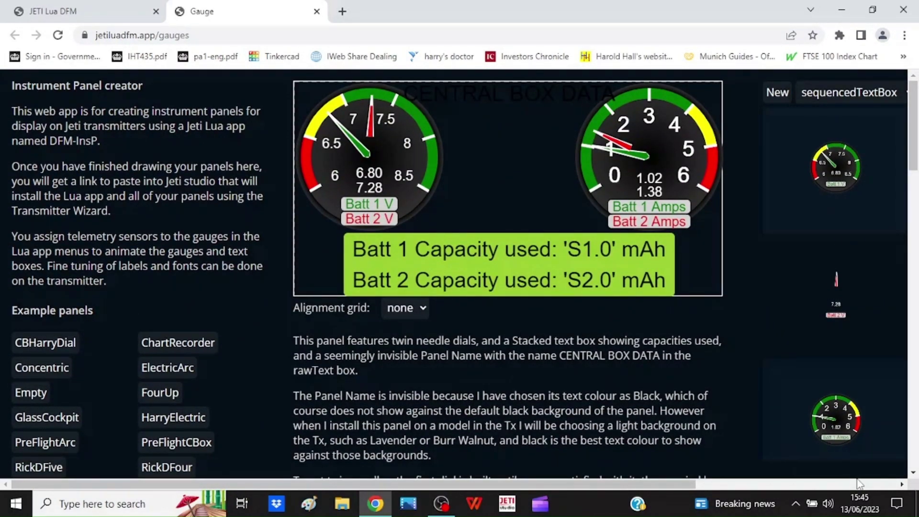
{"action": "left_click", "coordinate": [862, 484]}
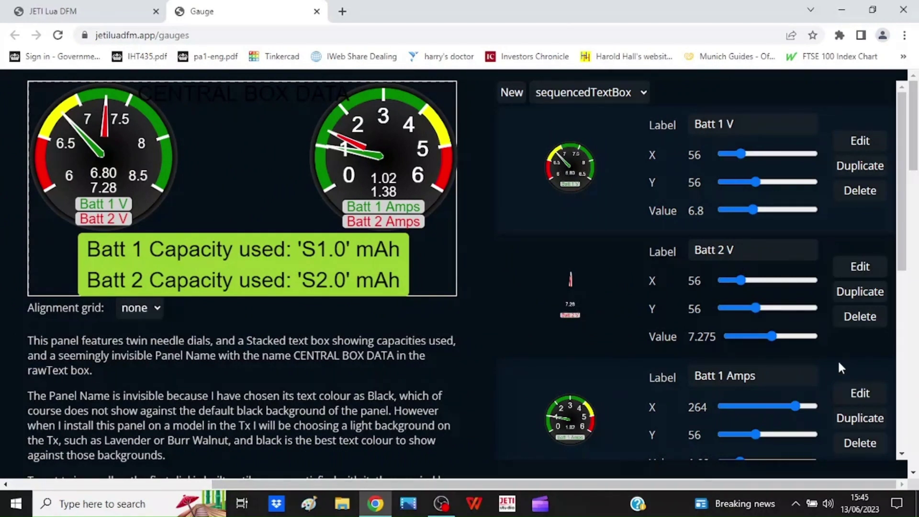
{"action": "scroll", "coordinate": [765, 182], "scroll_direction": "down", "scroll_amount": 2}
{"action": "scroll", "coordinate": [765, 182], "scroll_direction": "down", "scroll_amount": 4}
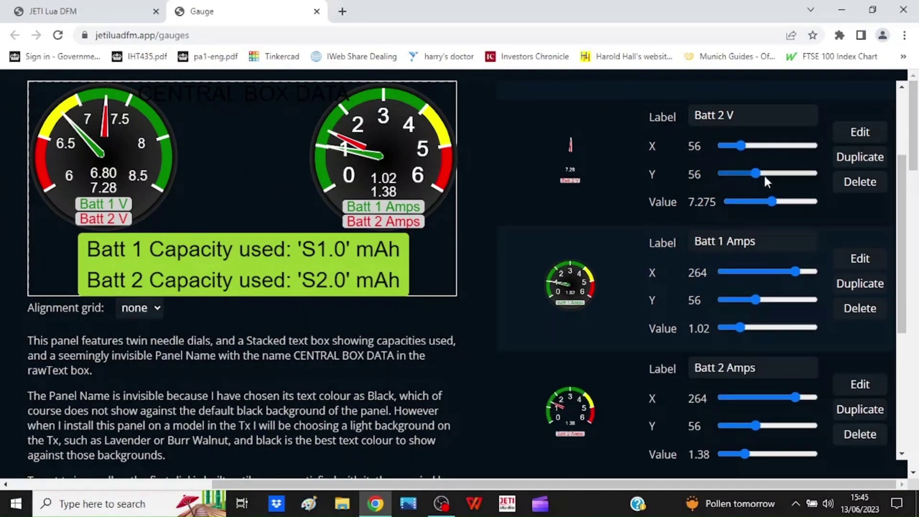
{"action": "scroll", "coordinate": [765, 177], "scroll_direction": "down", "scroll_amount": 2}
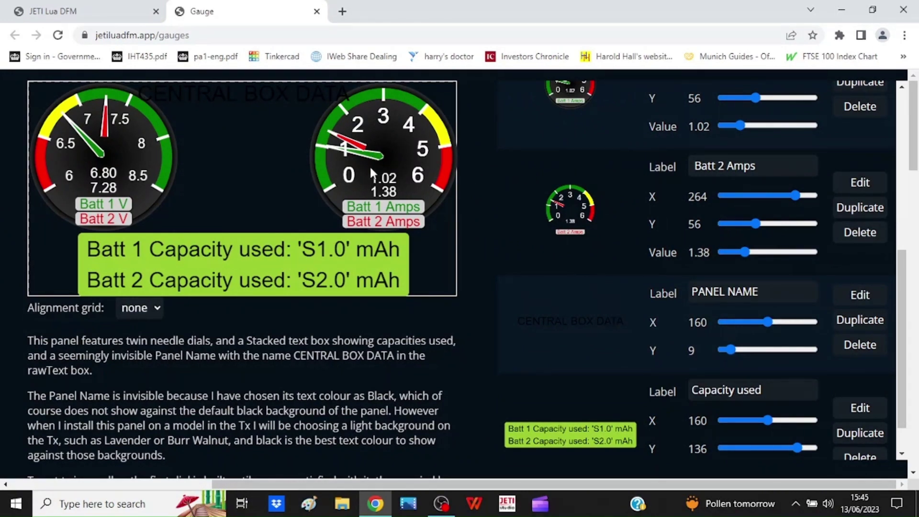
{"action": "scroll", "coordinate": [711, 195], "scroll_direction": "up", "scroll_amount": 8}
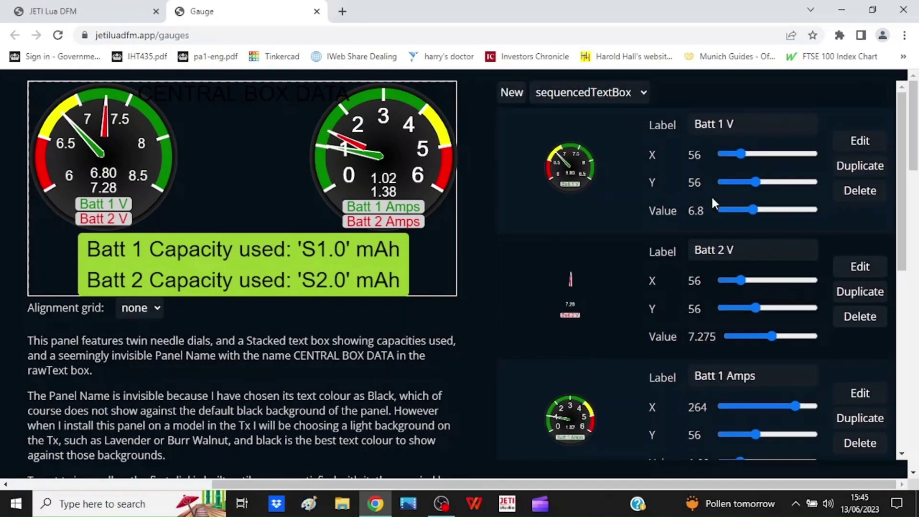
Step: Review the Batt 1 V gauge's full property list, then close it
{"action": "left_click", "coordinate": [855, 142]}
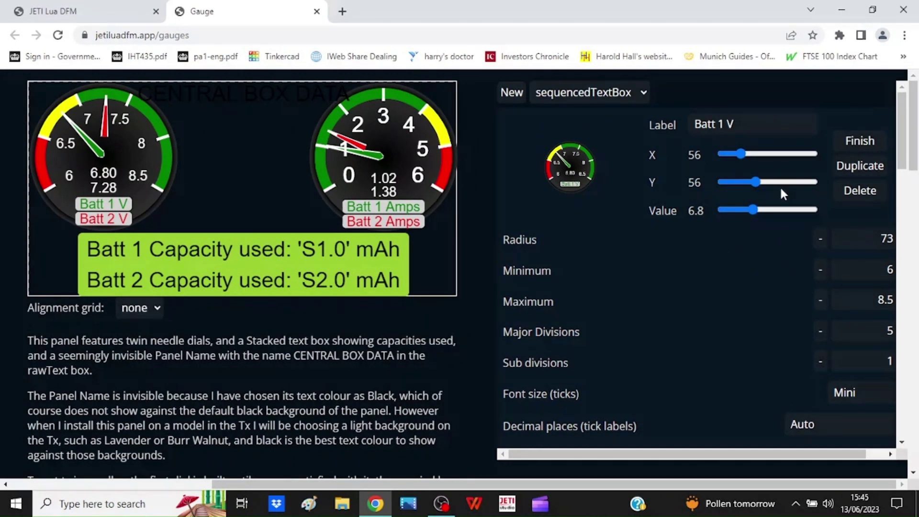
{"action": "scroll", "coordinate": [739, 271], "scroll_direction": "down", "scroll_amount": 3}
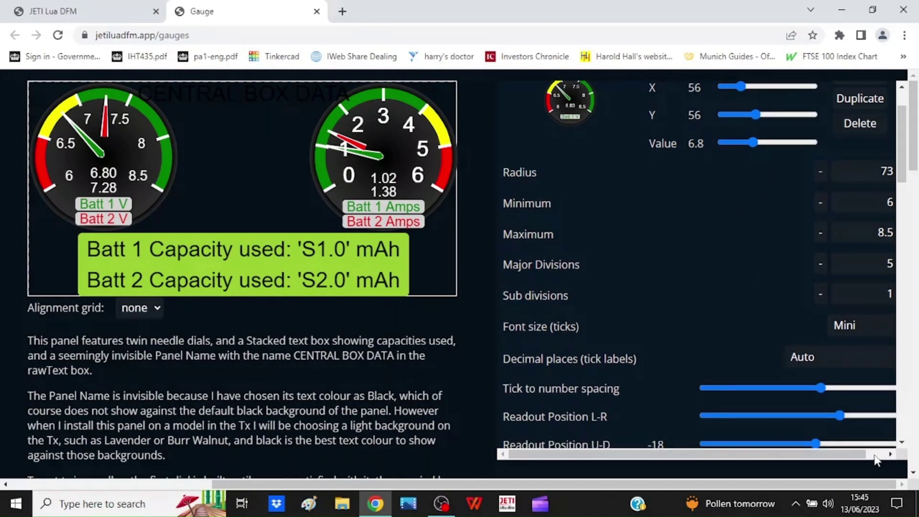
{"action": "scroll", "coordinate": [874, 454], "scroll_direction": "right", "scroll_amount": 2}
{"action": "scroll", "coordinate": [785, 263], "scroll_direction": "down", "scroll_amount": 5}
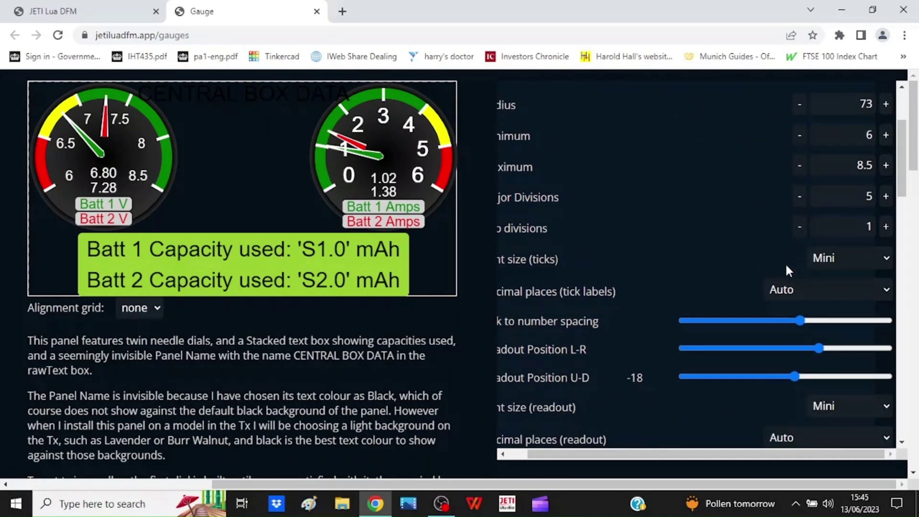
{"action": "scroll", "coordinate": [785, 262], "scroll_direction": "down", "scroll_amount": 5}
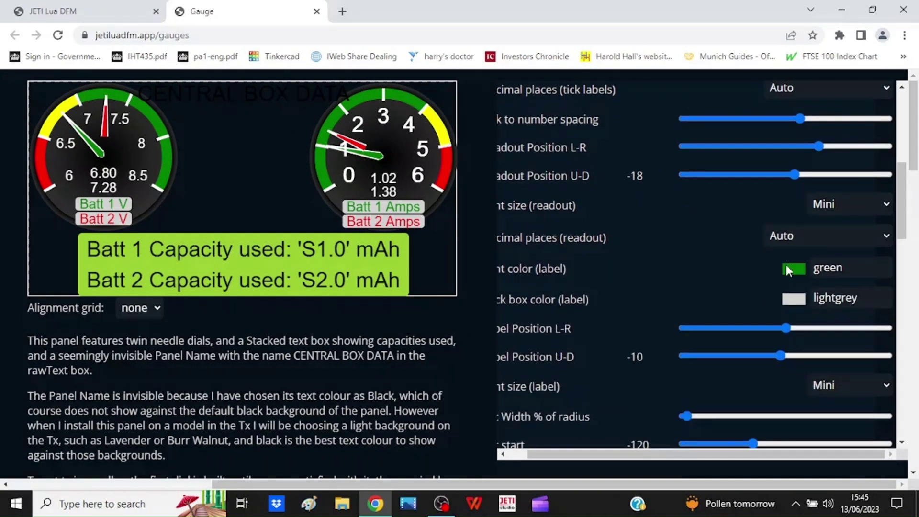
{"action": "scroll", "coordinate": [784, 262], "scroll_direction": "down", "scroll_amount": 10}
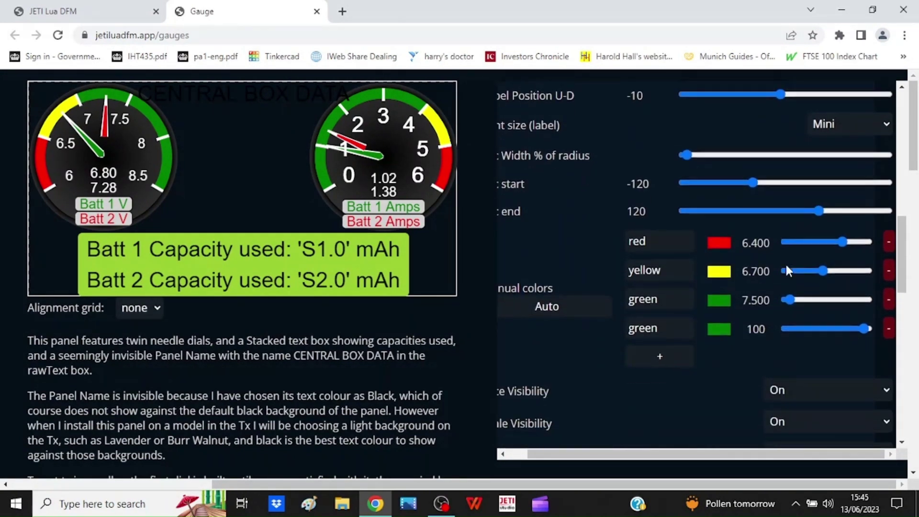
{"action": "scroll", "coordinate": [785, 262], "scroll_direction": "up", "scroll_amount": 20}
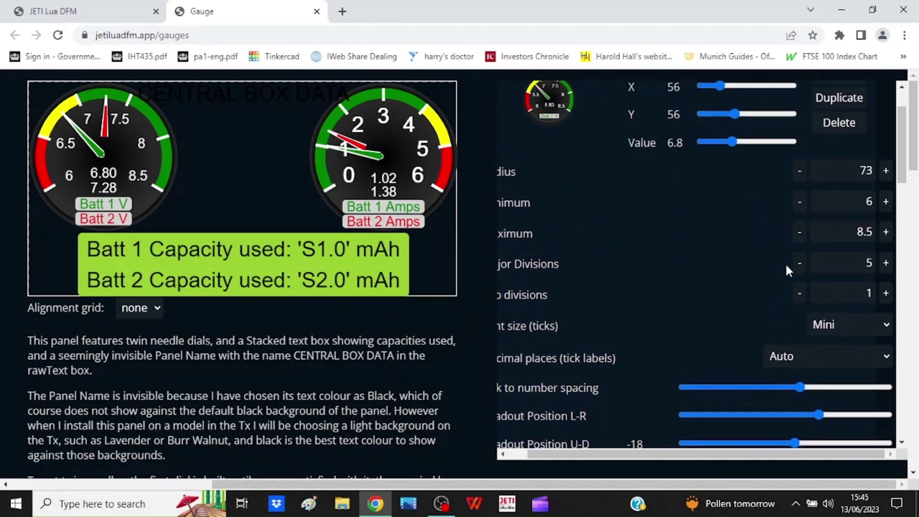
{"action": "scroll", "coordinate": [784, 270], "scroll_direction": "up", "scroll_amount": 3}
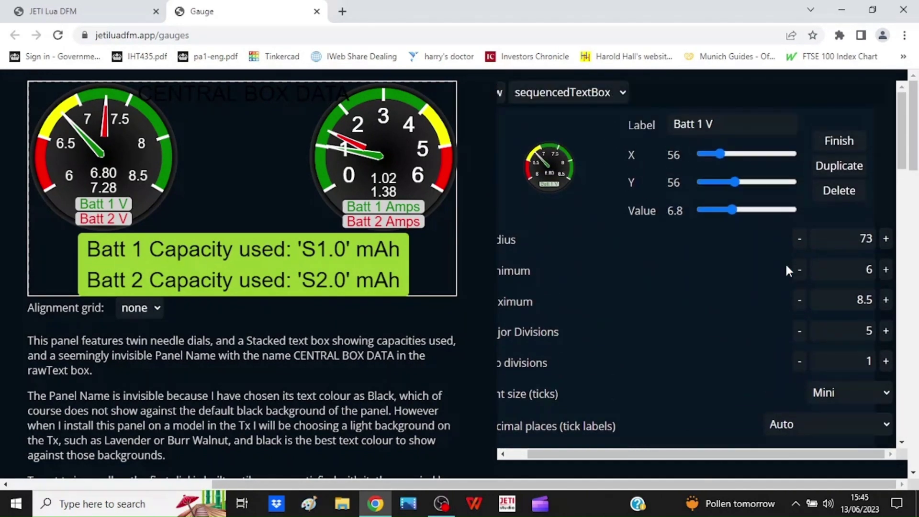
{"action": "left_click", "coordinate": [839, 142]}
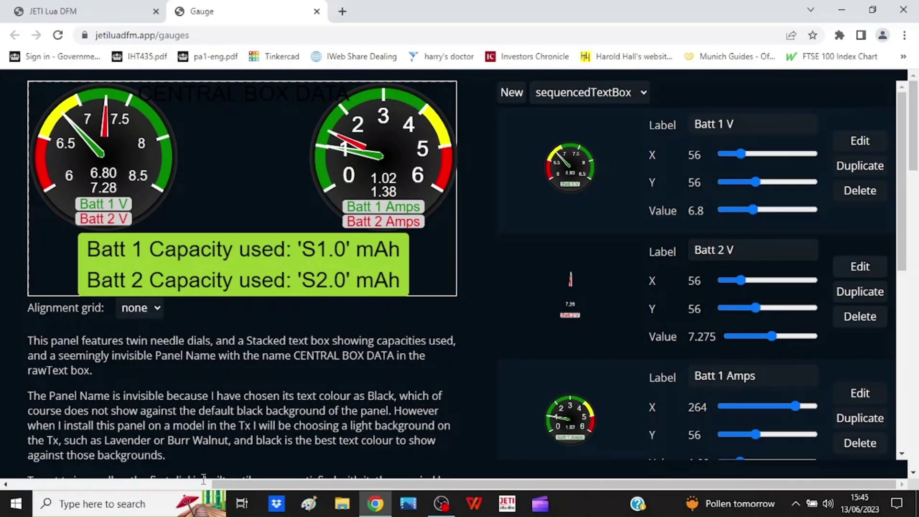
Step: Load the blank Empty example panel and scroll down to the Save this panel as row
{"action": "left_click", "coordinate": [170, 484]}
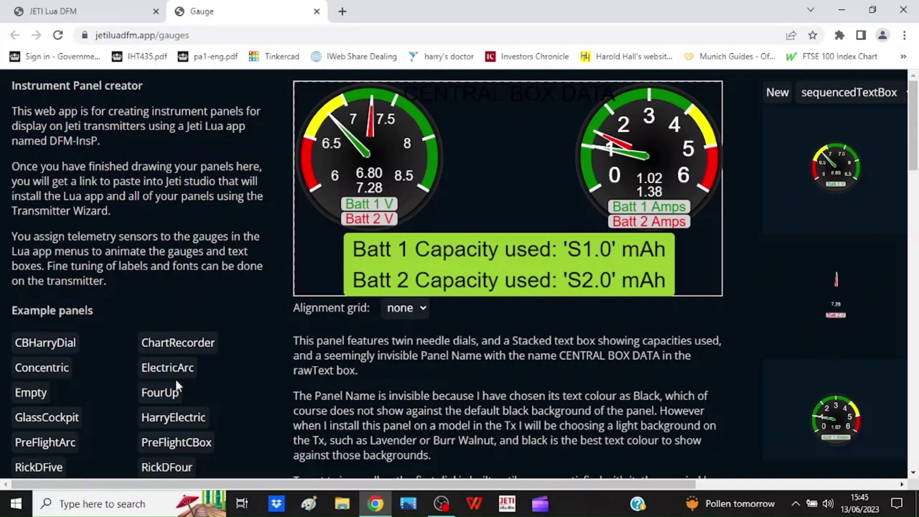
{"action": "scroll", "coordinate": [176, 366], "scroll_direction": "down", "scroll_amount": 13}
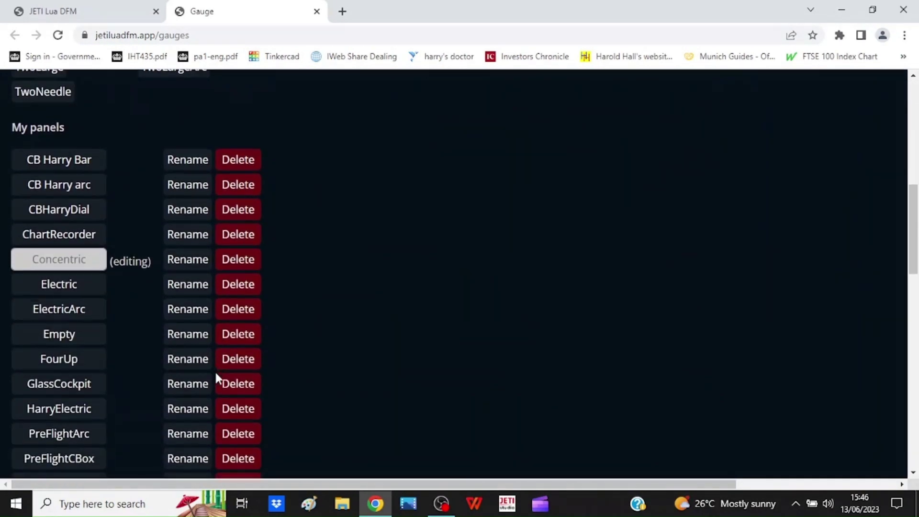
{"action": "scroll", "coordinate": [215, 374], "scroll_direction": "down", "scroll_amount": 7}
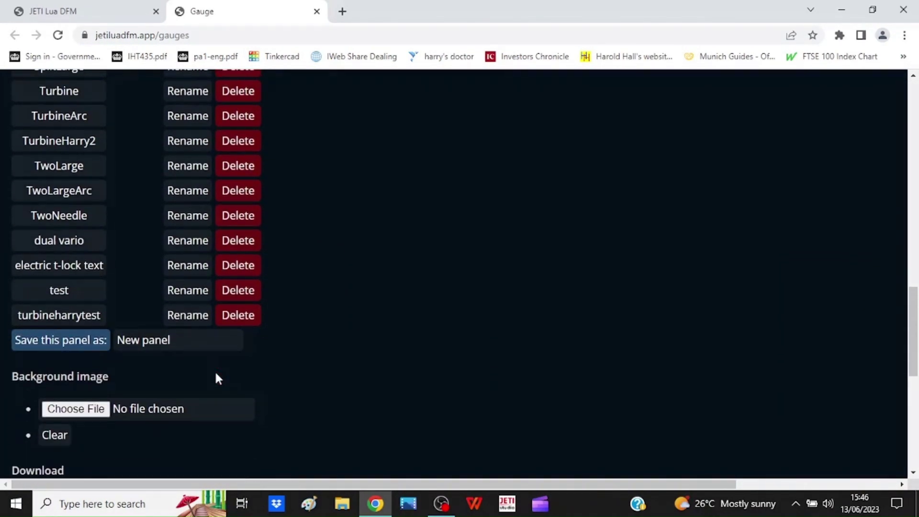
{"action": "left_click", "coordinate": [141, 348]}
{"action": "scroll", "coordinate": [314, 306], "scroll_direction": "up", "scroll_amount": 4}
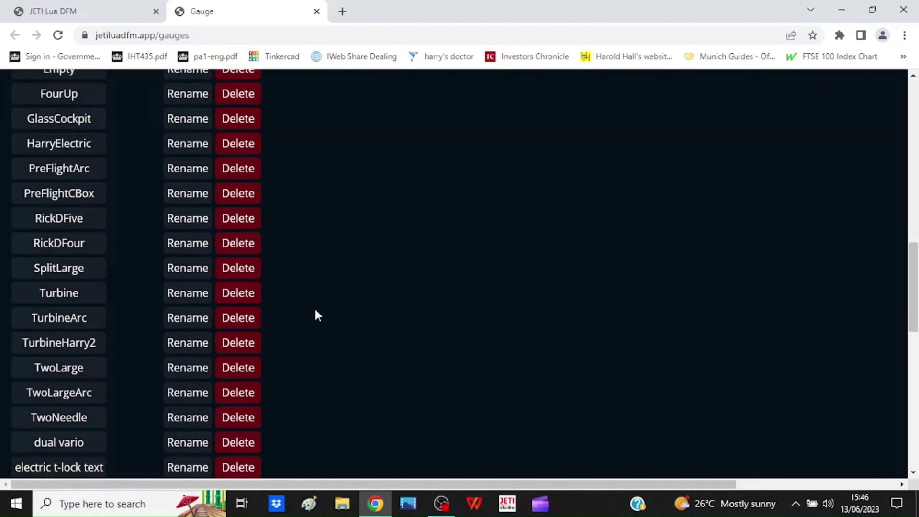
{"action": "scroll", "coordinate": [315, 311], "scroll_direction": "up", "scroll_amount": 12}
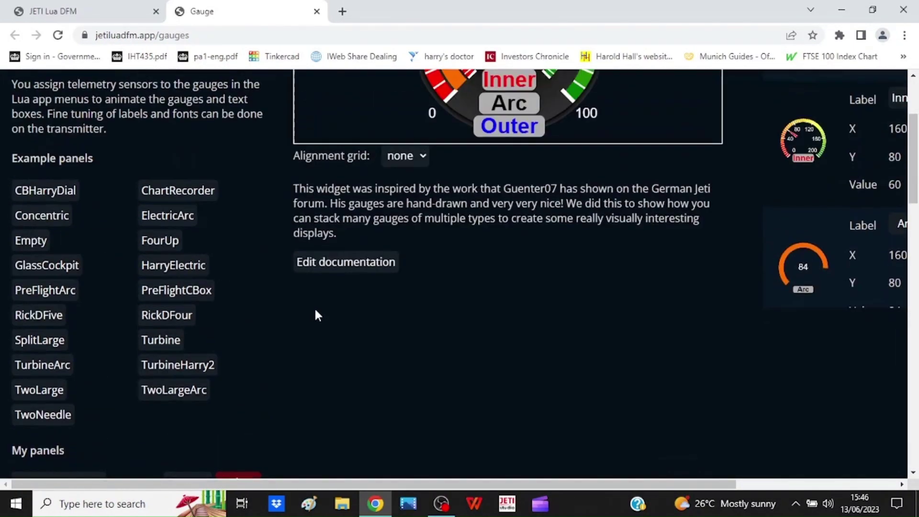
{"action": "left_click", "coordinate": [41, 257]}
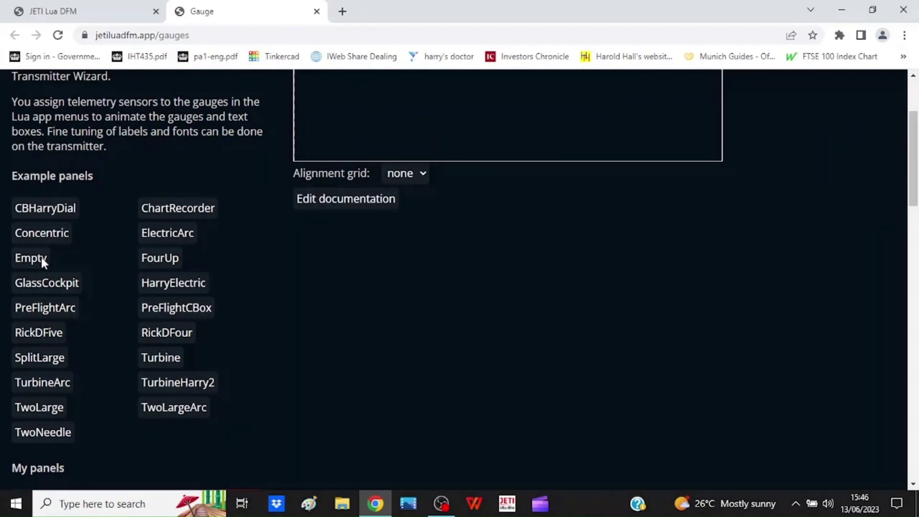
{"action": "scroll", "coordinate": [316, 286], "scroll_direction": "down", "scroll_amount": 15}
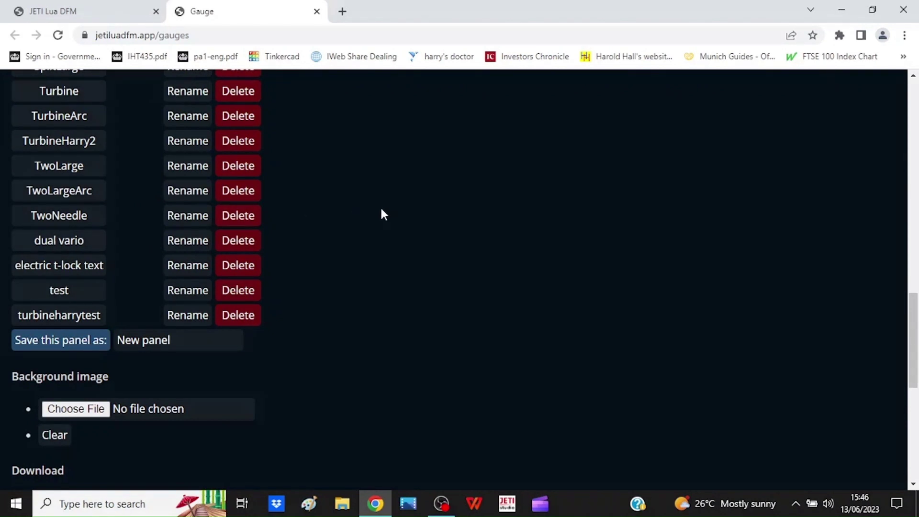
{"action": "scroll", "coordinate": [214, 282], "scroll_direction": "down", "scroll_amount": 4}
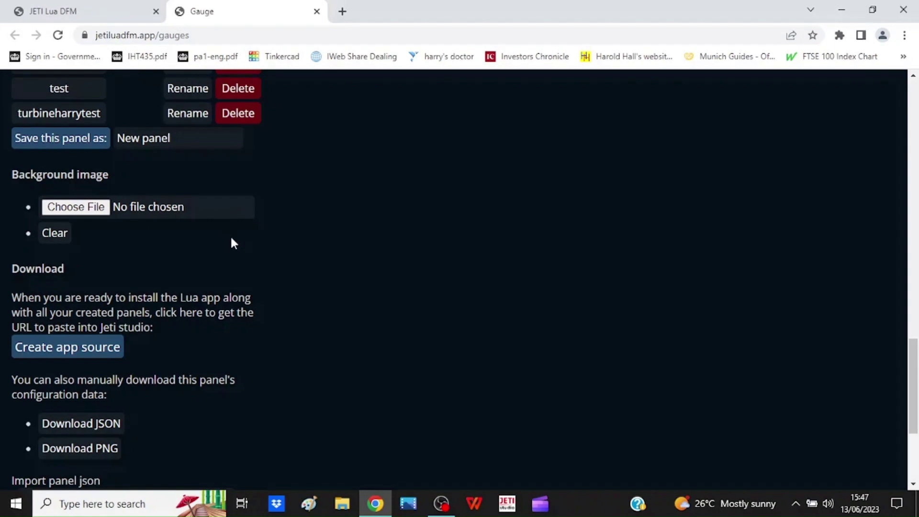
{"action": "scroll", "coordinate": [231, 238], "scroll_direction": "down", "scroll_amount": 4}
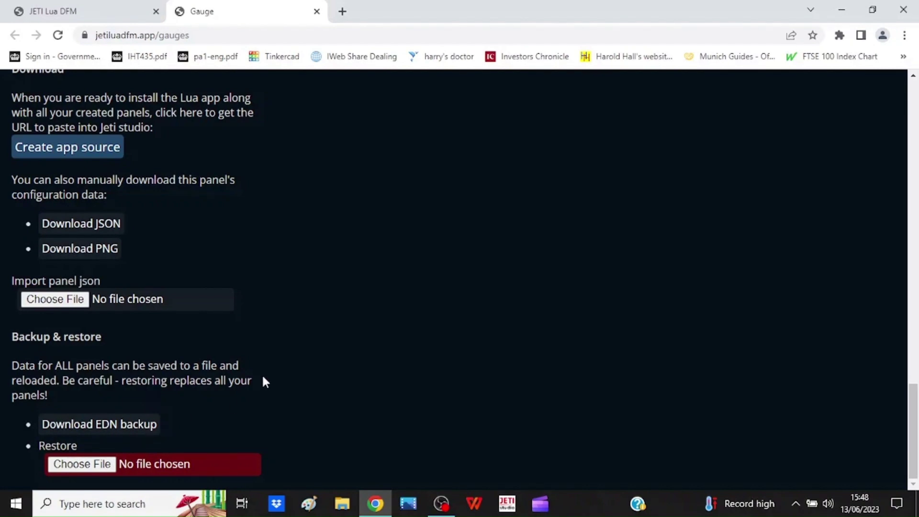
Step: Load the CBHarryDial example panel with its volts and amps needles
{"action": "scroll", "coordinate": [293, 349], "scroll_direction": "up", "scroll_amount": 6}
{"action": "scroll", "coordinate": [293, 350], "scroll_direction": "up", "scroll_amount": 14}
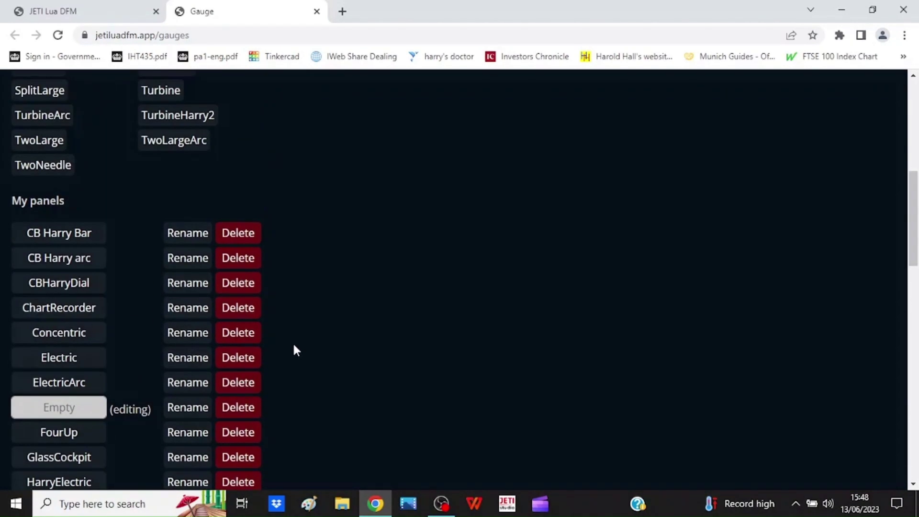
{"action": "scroll", "coordinate": [293, 350], "scroll_direction": "up", "scroll_amount": 8}
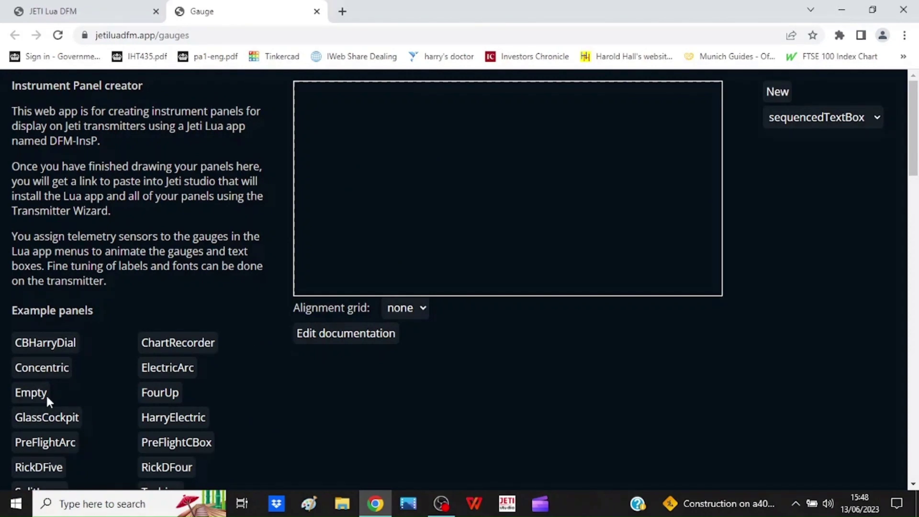
{"action": "left_click", "coordinate": [47, 344]}
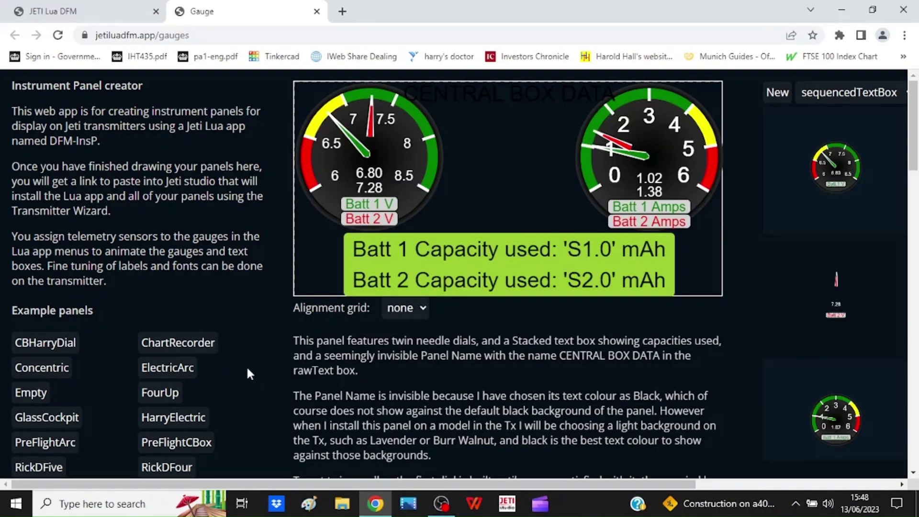
Step: Expand the Batt 1 V gauge's full settings and scroll through them
{"action": "left_click", "coordinate": [822, 484]}
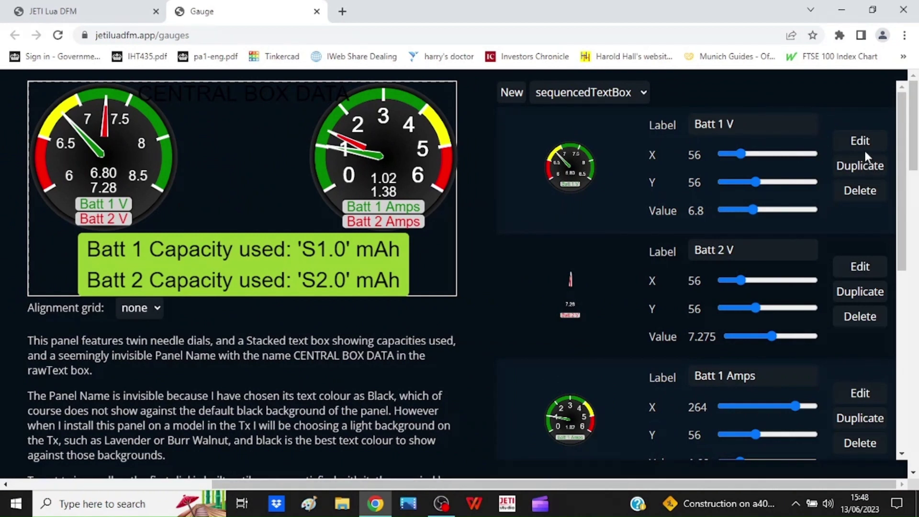
{"action": "scroll", "coordinate": [852, 190], "scroll_direction": "down", "scroll_amount": 1}
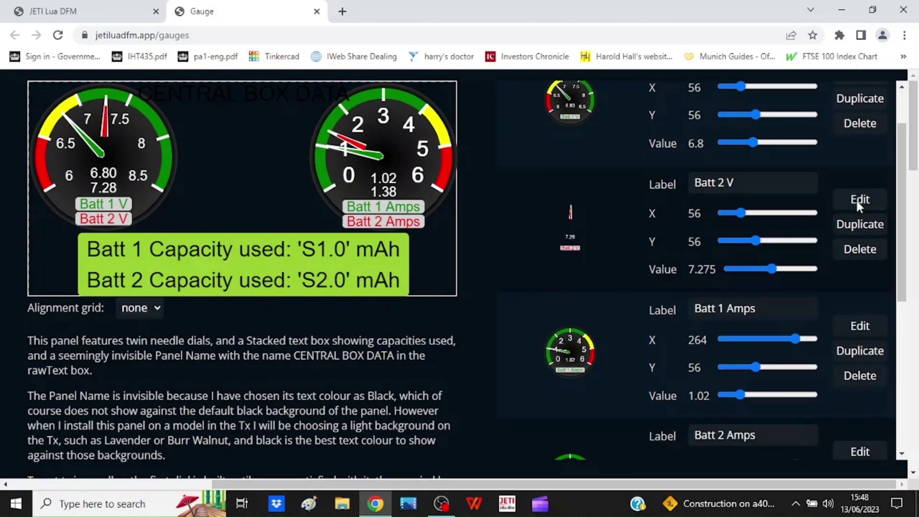
{"action": "scroll", "coordinate": [856, 199], "scroll_direction": "up", "scroll_amount": 1}
{"action": "left_click", "coordinate": [861, 141]}
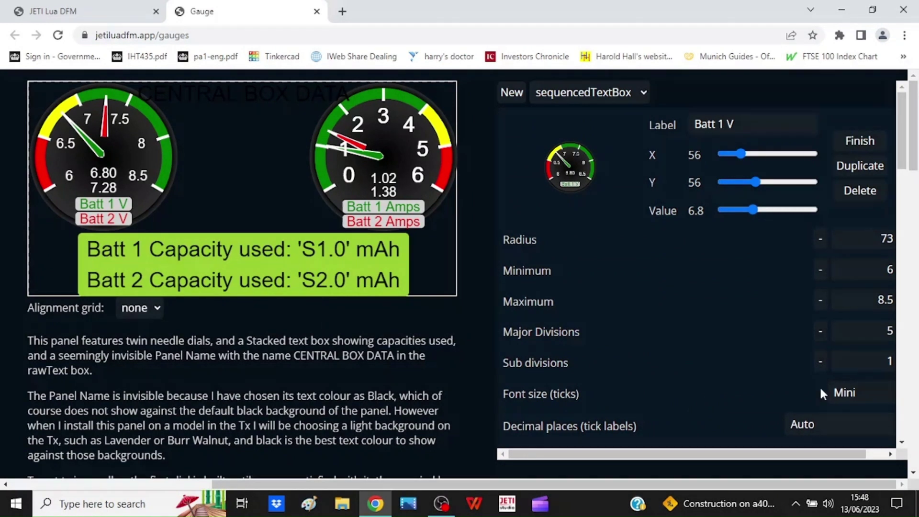
{"action": "scroll", "coordinate": [819, 386], "scroll_direction": "down", "scroll_amount": 3}
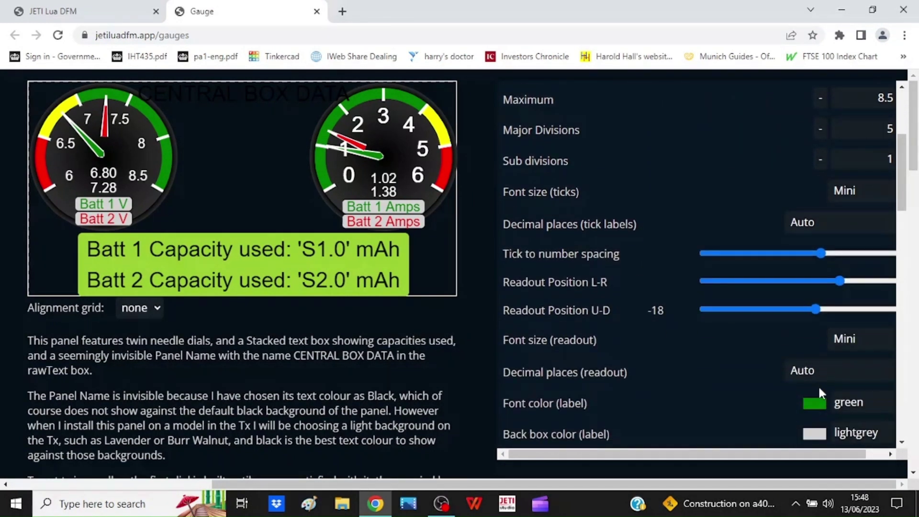
{"action": "scroll", "coordinate": [818, 390], "scroll_direction": "down", "scroll_amount": 4}
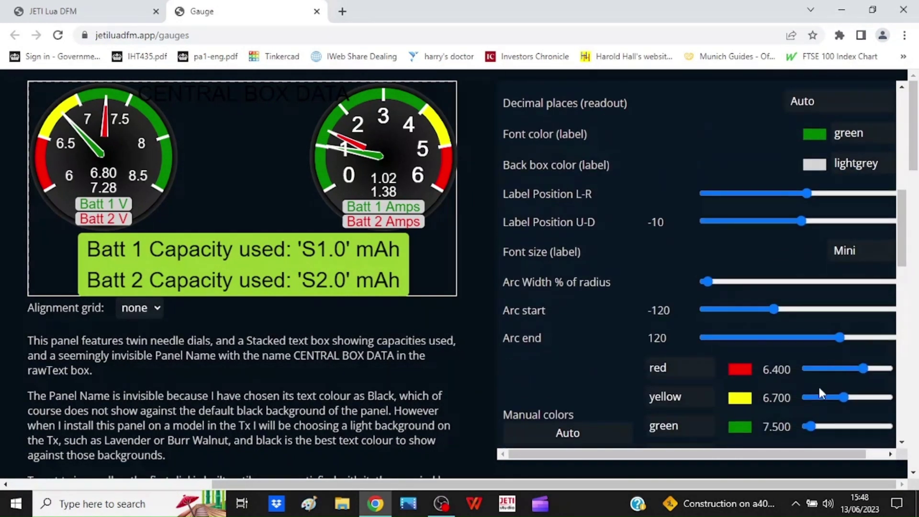
{"action": "scroll", "coordinate": [818, 389], "scroll_direction": "down", "scroll_amount": 1}
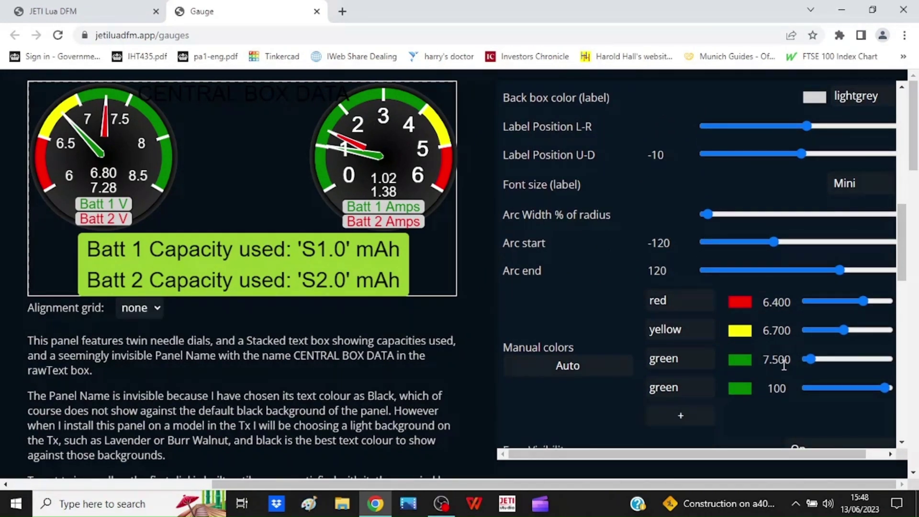
{"action": "scroll", "coordinate": [783, 365], "scroll_direction": "up", "scroll_amount": 6}
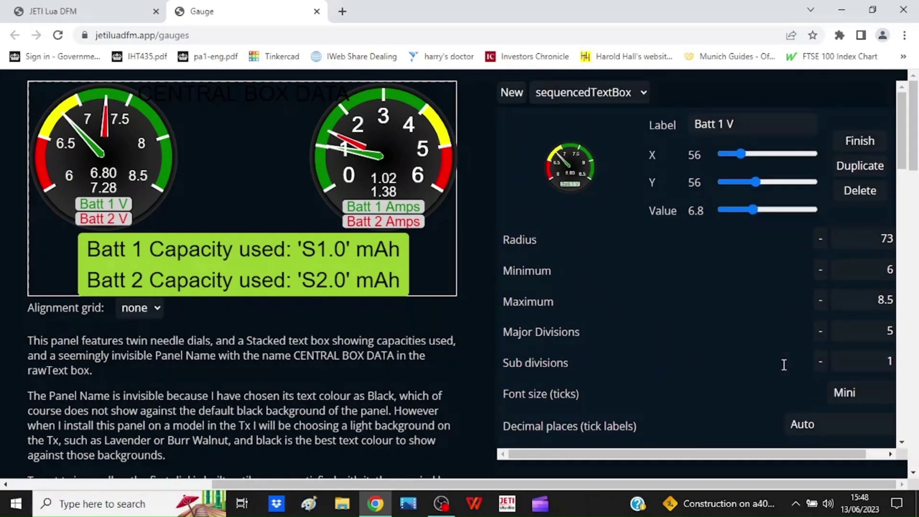
Step: Close Batt 1 V's settings and review Batt 2 V's settings down to Needle color and Needle trim
{"action": "left_click", "coordinate": [860, 141]}
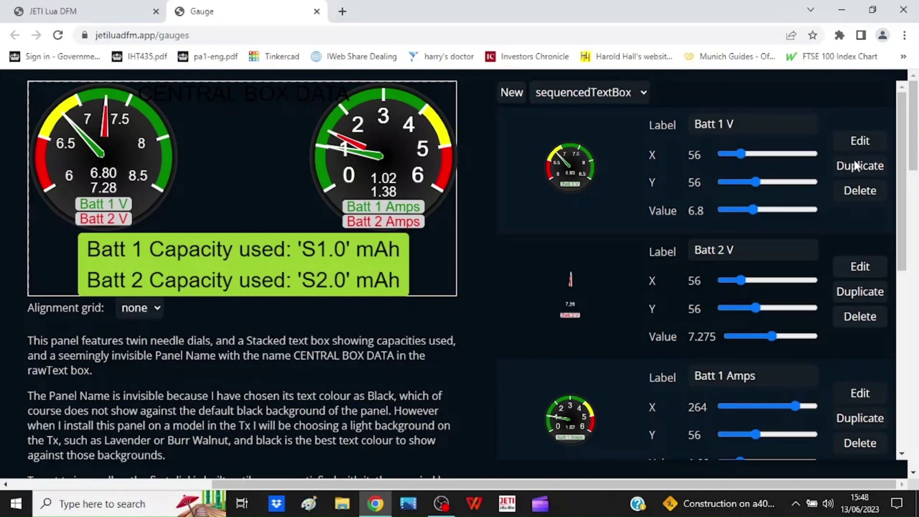
{"action": "left_click", "coordinate": [858, 268]}
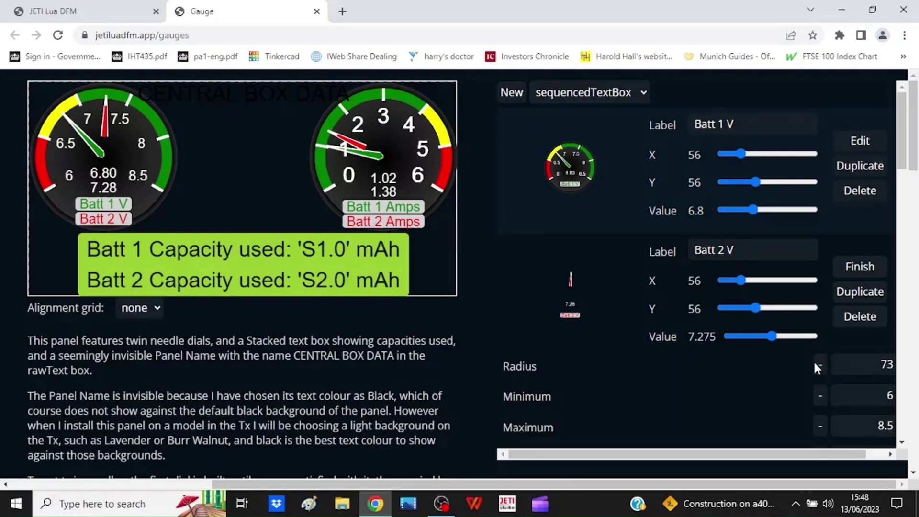
{"action": "scroll", "coordinate": [822, 417], "scroll_direction": "down", "scroll_amount": 3}
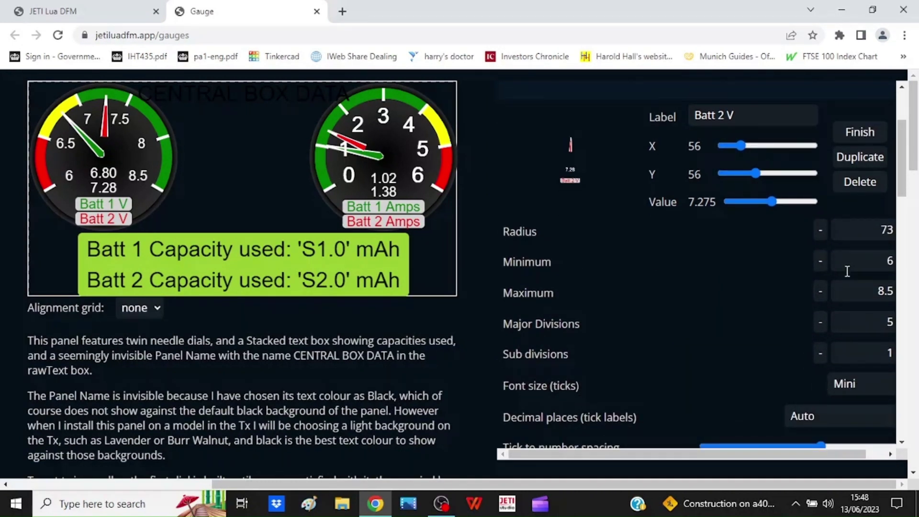
{"action": "scroll", "coordinate": [847, 269], "scroll_direction": "down", "scroll_amount": 3}
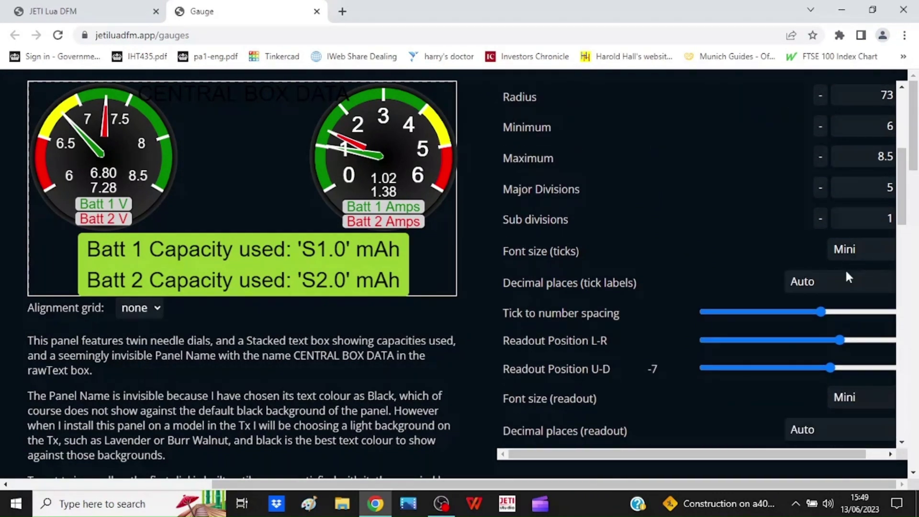
{"action": "scroll", "coordinate": [846, 275], "scroll_direction": "down", "scroll_amount": 3}
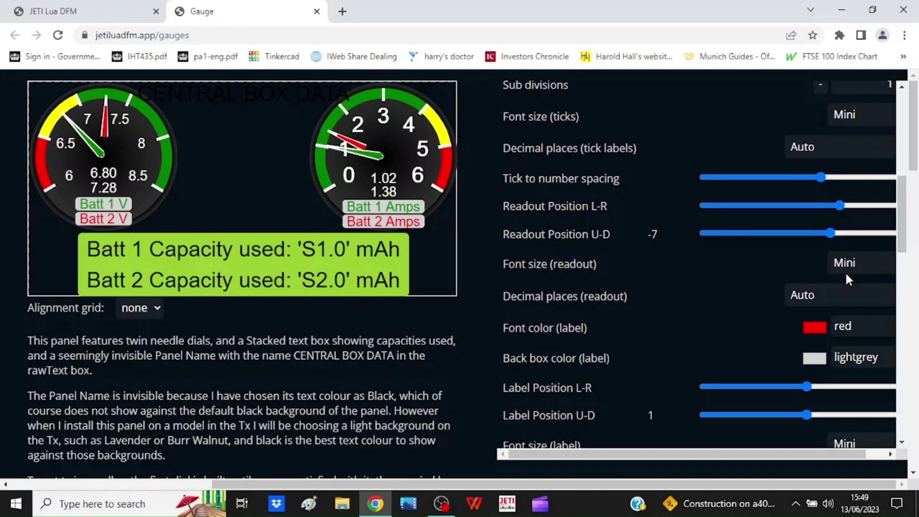
{"action": "scroll", "coordinate": [845, 271], "scroll_direction": "down", "scroll_amount": 3}
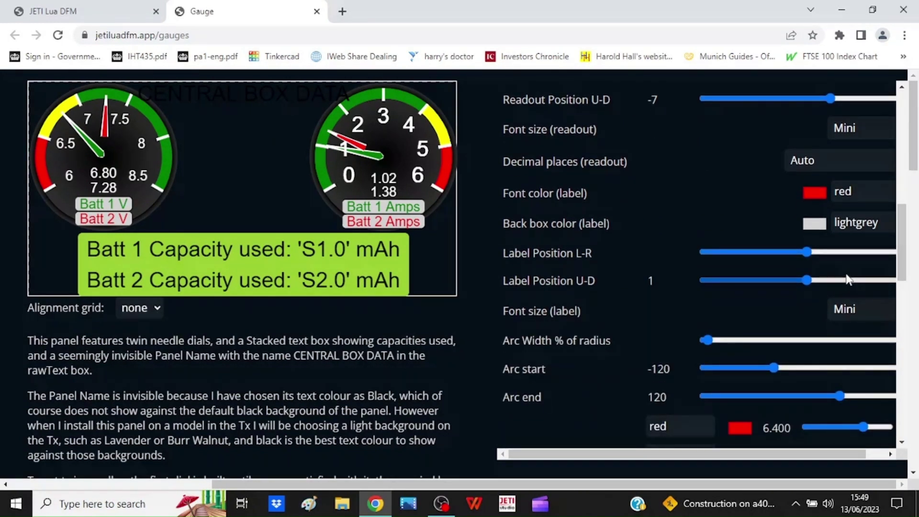
{"action": "scroll", "coordinate": [845, 278], "scroll_direction": "down", "scroll_amount": 2}
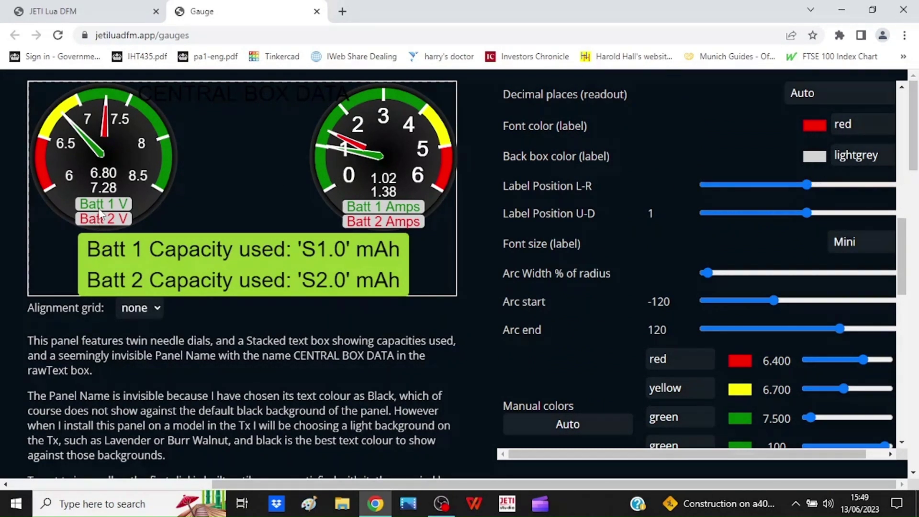
{"action": "scroll", "coordinate": [746, 202], "scroll_direction": "down", "scroll_amount": 3}
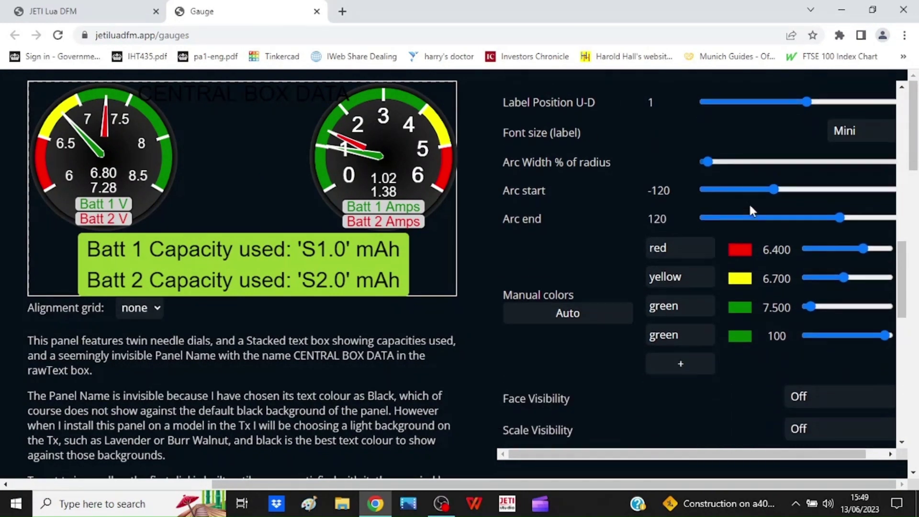
{"action": "scroll", "coordinate": [749, 203], "scroll_direction": "down", "scroll_amount": 2}
{"action": "scroll", "coordinate": [766, 215], "scroll_direction": "down", "scroll_amount": 1}
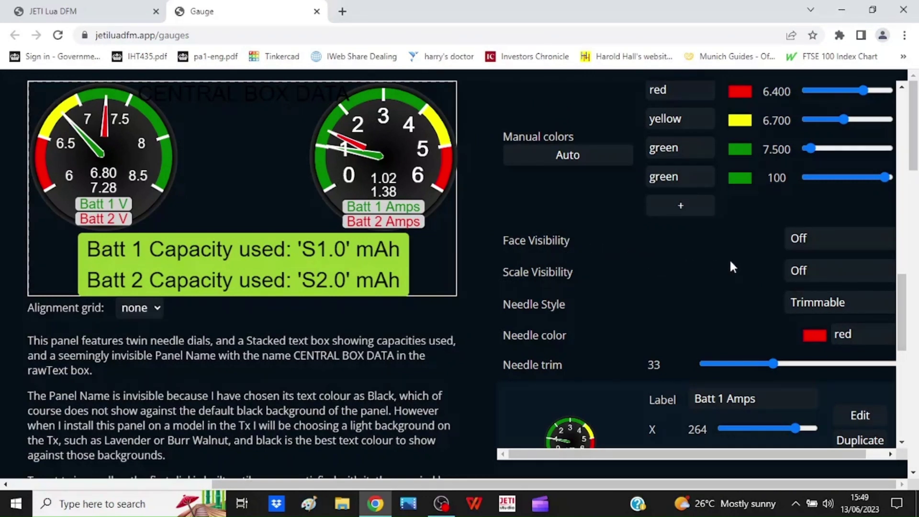
{"action": "scroll", "coordinate": [737, 267], "scroll_direction": "down", "scroll_amount": 1}
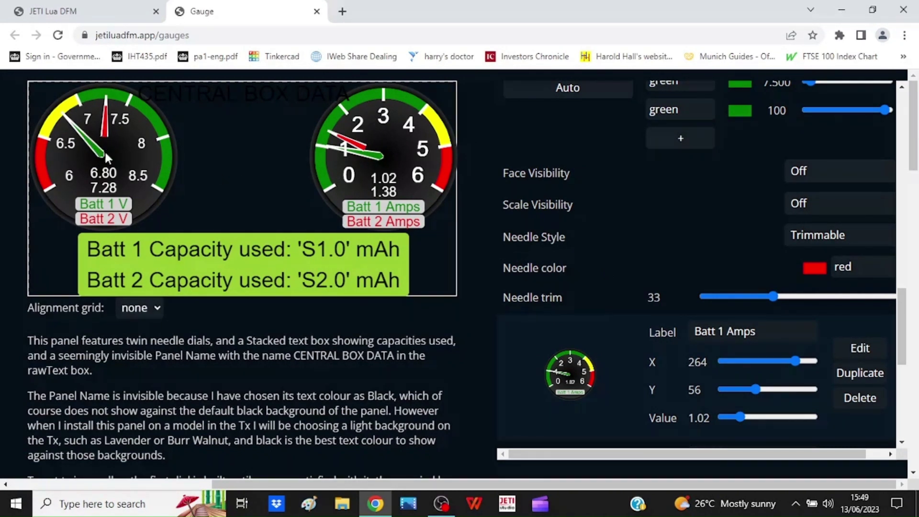
{"action": "scroll", "coordinate": [601, 244], "scroll_direction": "down", "scroll_amount": 1}
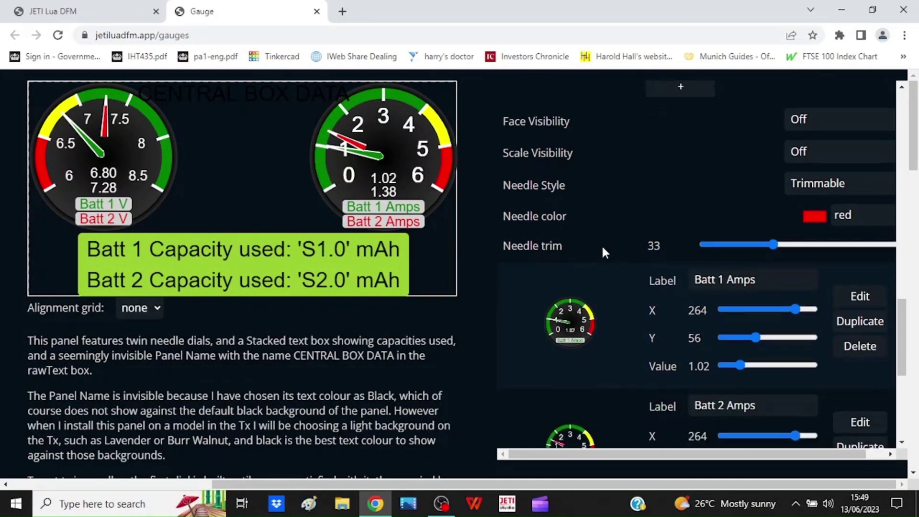
Step: Open the PANEL NAME text box's settings showing the black CENTRAL BOX DATA text
{"action": "scroll", "coordinate": [601, 249], "scroll_direction": "down", "scroll_amount": 3}
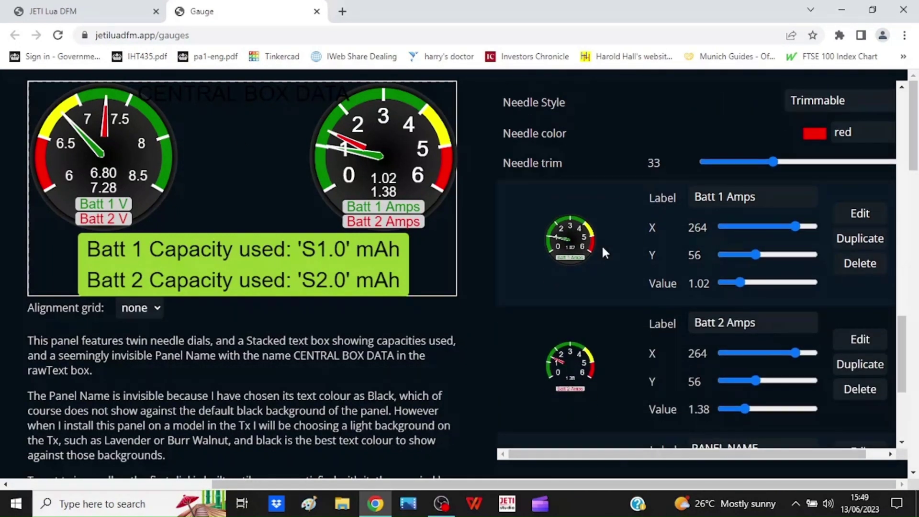
{"action": "scroll", "coordinate": [645, 248], "scroll_direction": "down", "scroll_amount": 1}
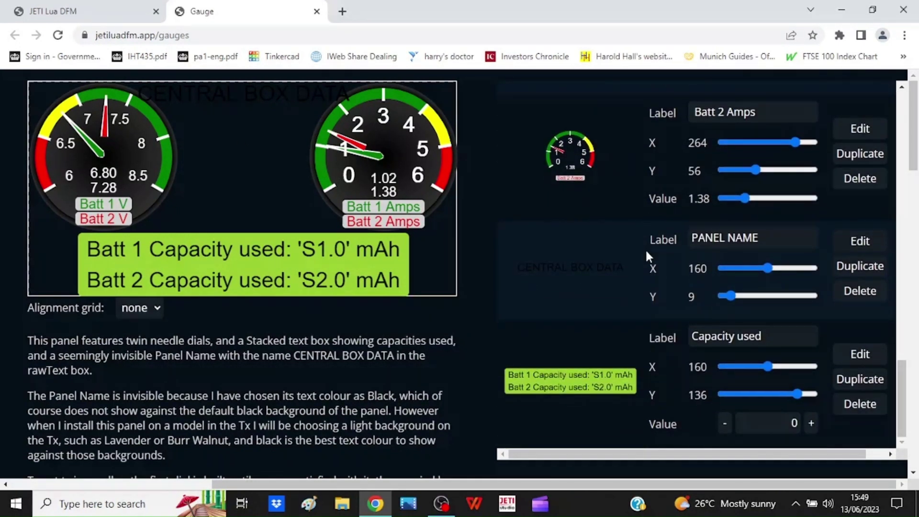
{"action": "left_click", "coordinate": [856, 241]}
{"action": "scroll", "coordinate": [731, 316], "scroll_direction": "down", "scroll_amount": 1}
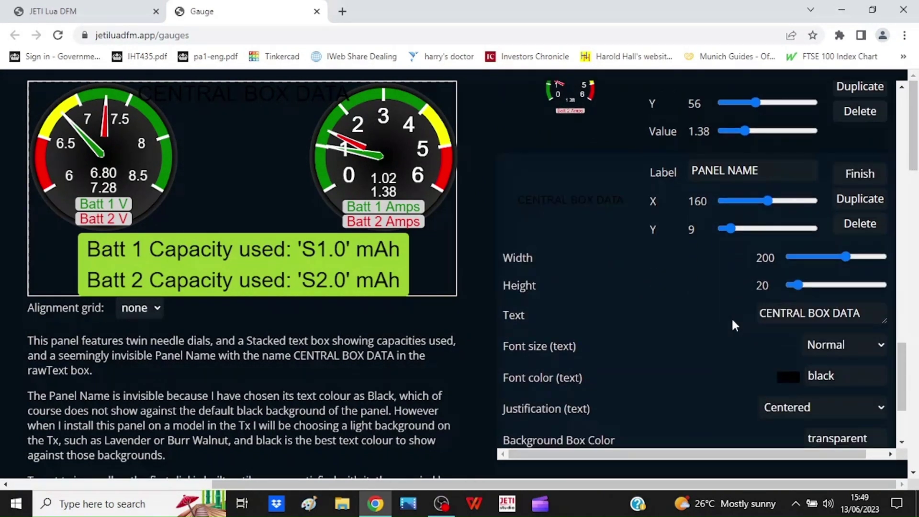
{"action": "scroll", "coordinate": [641, 287], "scroll_direction": "down", "scroll_amount": 1}
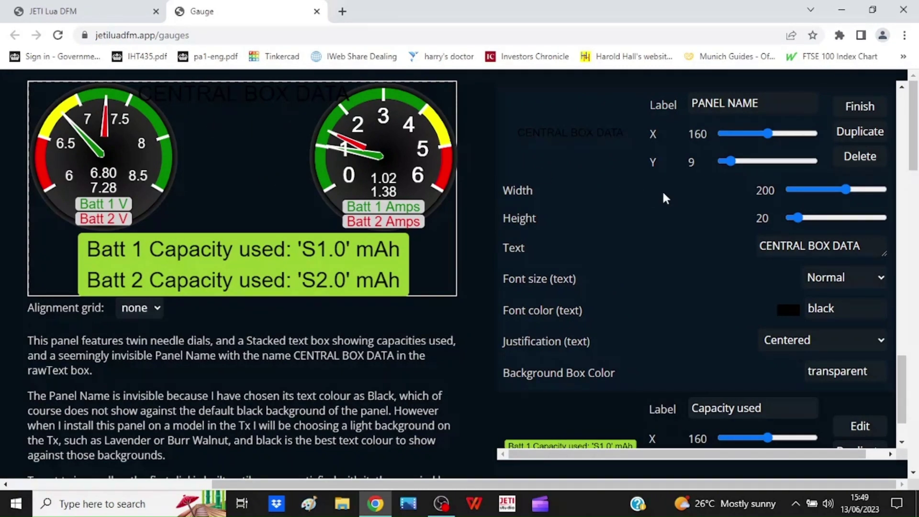
{"action": "scroll", "coordinate": [663, 196], "scroll_direction": "down", "scroll_amount": 2}
{"action": "scroll", "coordinate": [684, 225], "scroll_direction": "down", "scroll_amount": 1}
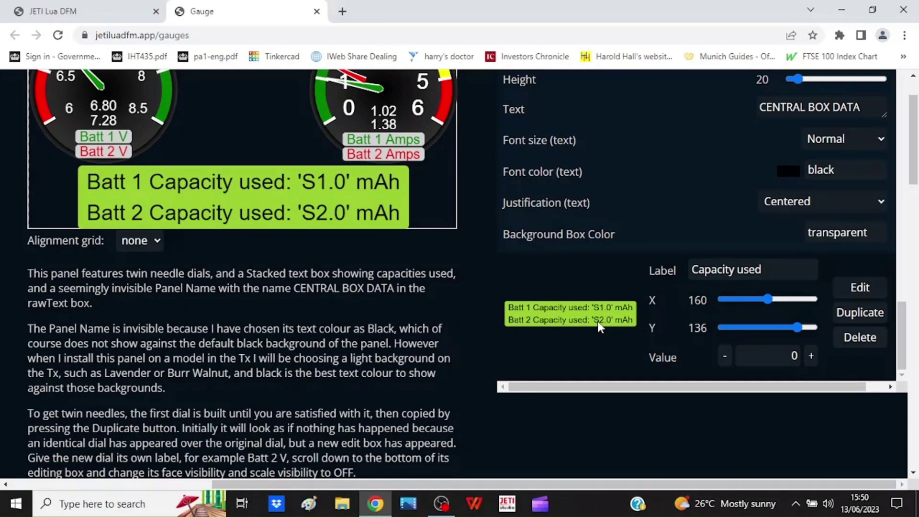
Step: Open and close the Capacity used text box's settings, then scroll down
{"action": "left_click", "coordinate": [860, 287]}
{"action": "left_click", "coordinate": [866, 288]}
{"action": "scroll", "coordinate": [866, 288], "scroll_direction": "down", "scroll_amount": 1}
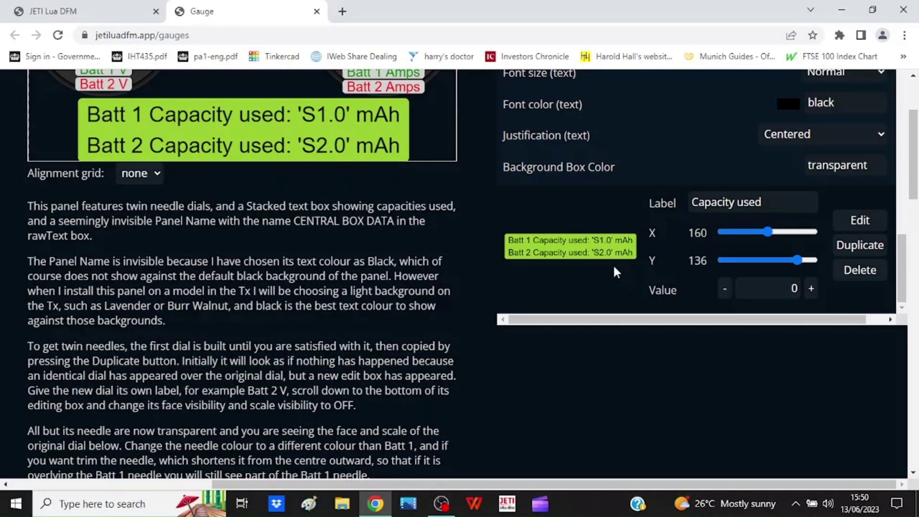
Step: Load the Empty example panel and scroll down to the save row
{"action": "left_click", "coordinate": [67, 484]}
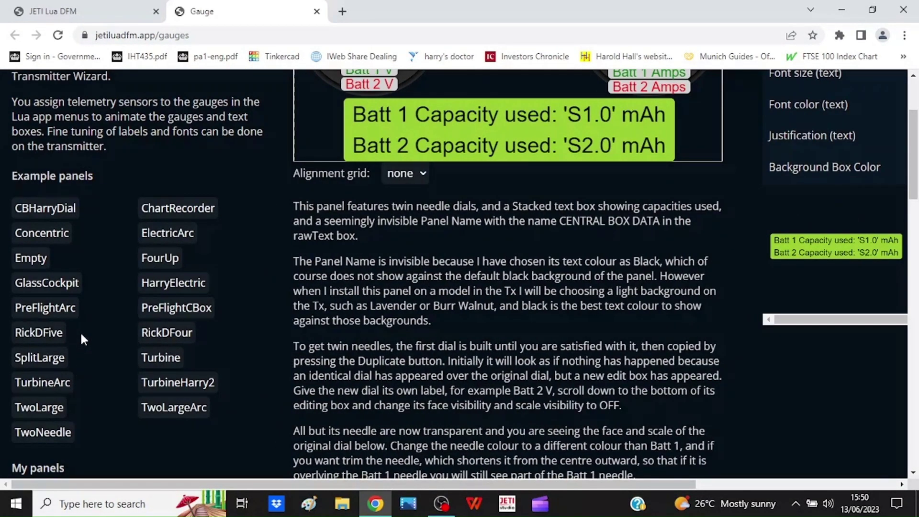
{"action": "left_click", "coordinate": [41, 262]}
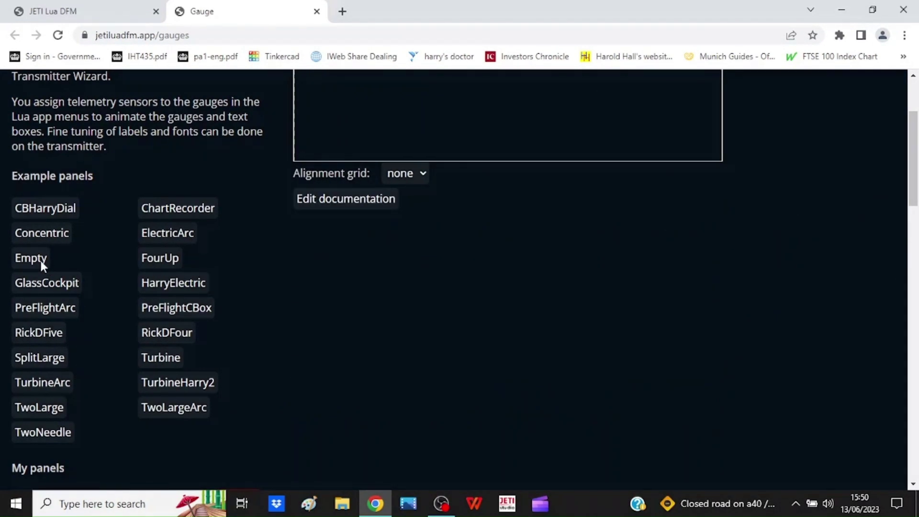
{"action": "scroll", "coordinate": [153, 309], "scroll_direction": "down", "scroll_amount": 12}
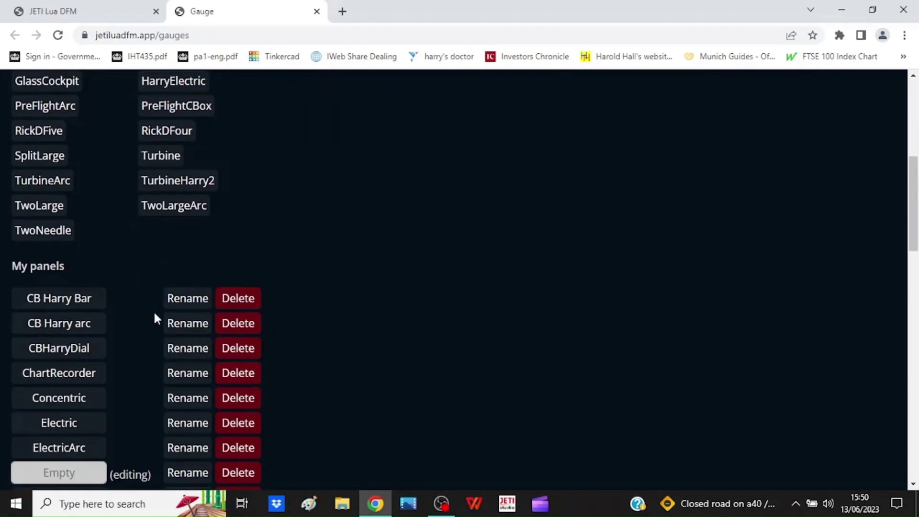
{"action": "scroll", "coordinate": [153, 313], "scroll_direction": "down", "scroll_amount": 5}
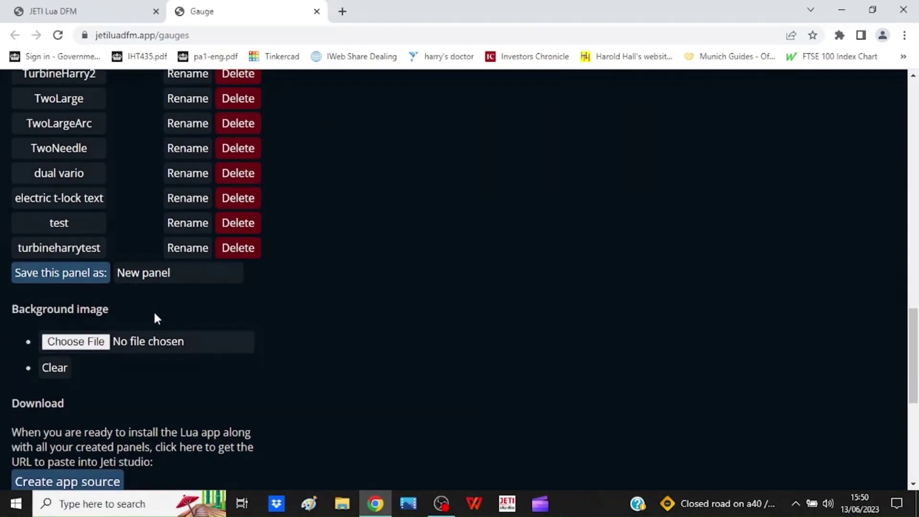
Step: Save the panel under the name 'empty 2'
{"action": "left_click_drag", "start_coordinate": [176, 275], "coordinate": [103, 276]}
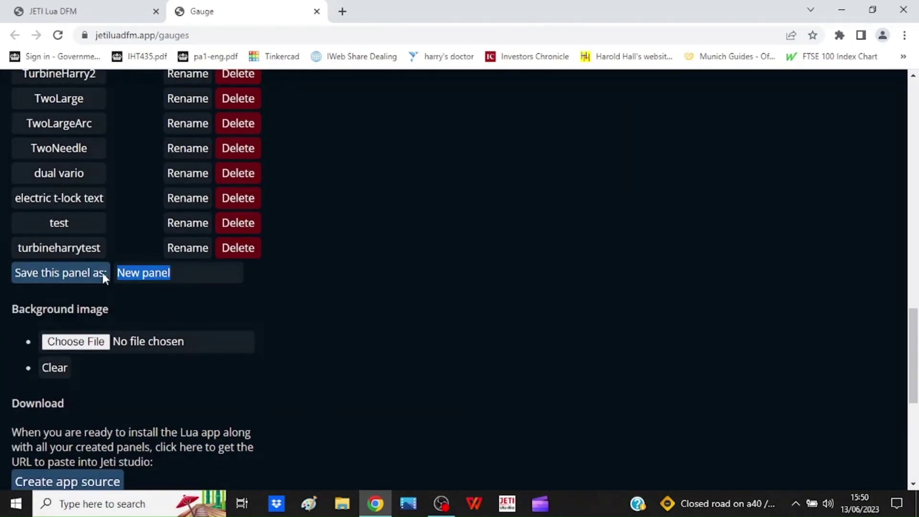
{"action": "type", "text": "empty"}
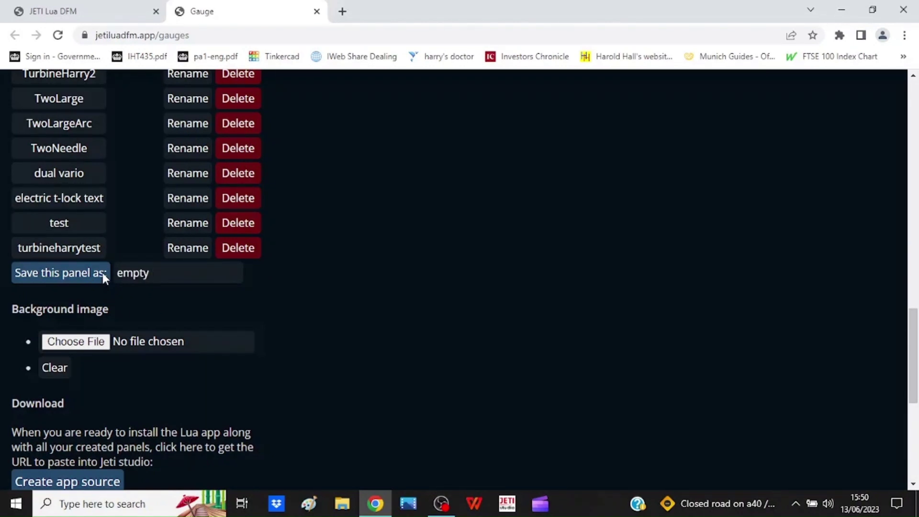
{"action": "type", "text": " 2"}
{"action": "left_click", "coordinate": [92, 271]}
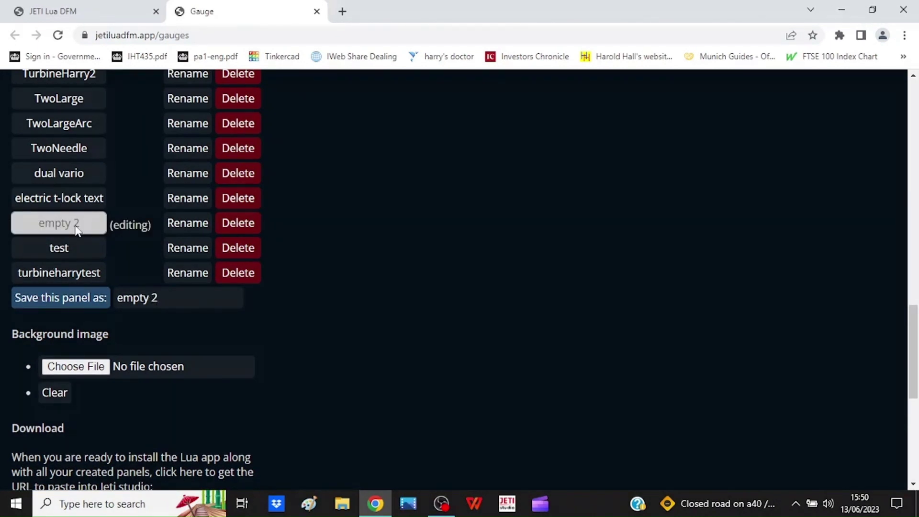
{"action": "scroll", "coordinate": [561, 245], "scroll_direction": "up", "scroll_amount": 10}
Step: Add a roundNeedleGauge element to the empty 2 panel and bring its properties into view
{"action": "scroll", "coordinate": [563, 253], "scroll_direction": "up", "scroll_amount": 5}
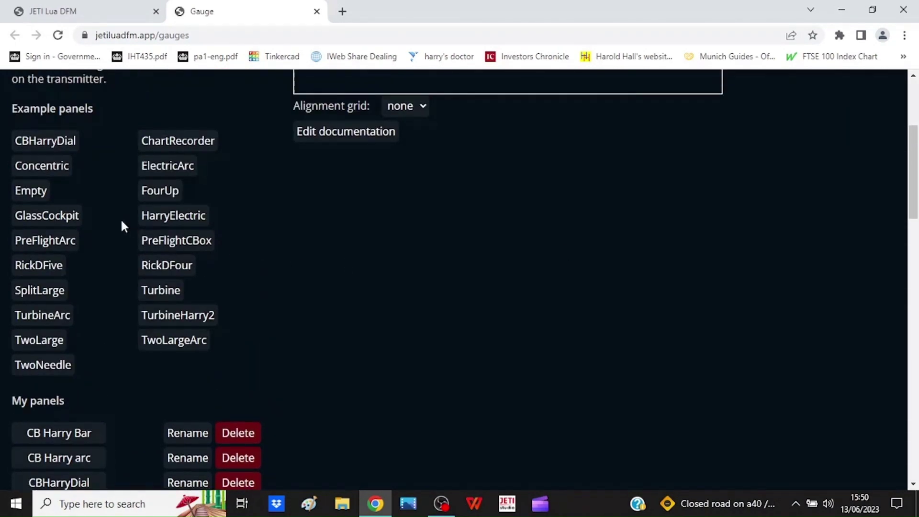
{"action": "scroll", "coordinate": [525, 256], "scroll_direction": "up", "scroll_amount": 4}
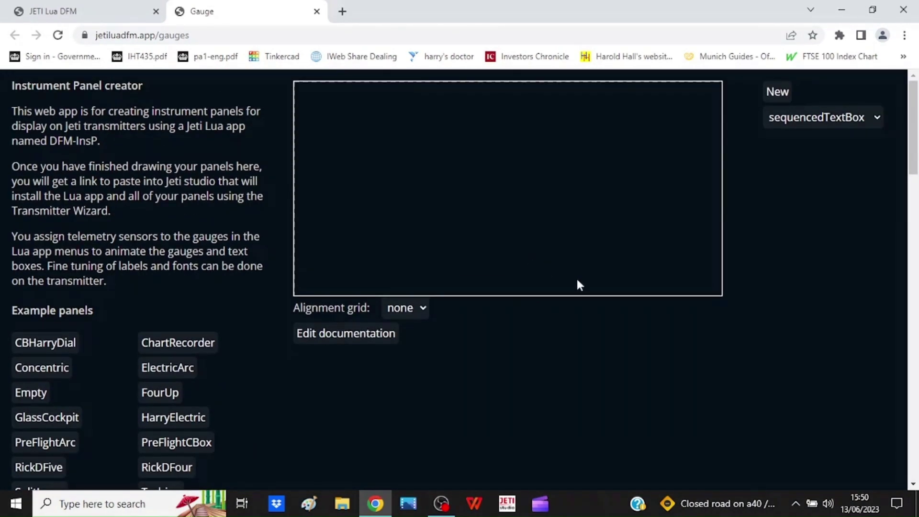
{"action": "left_click", "coordinate": [877, 117]}
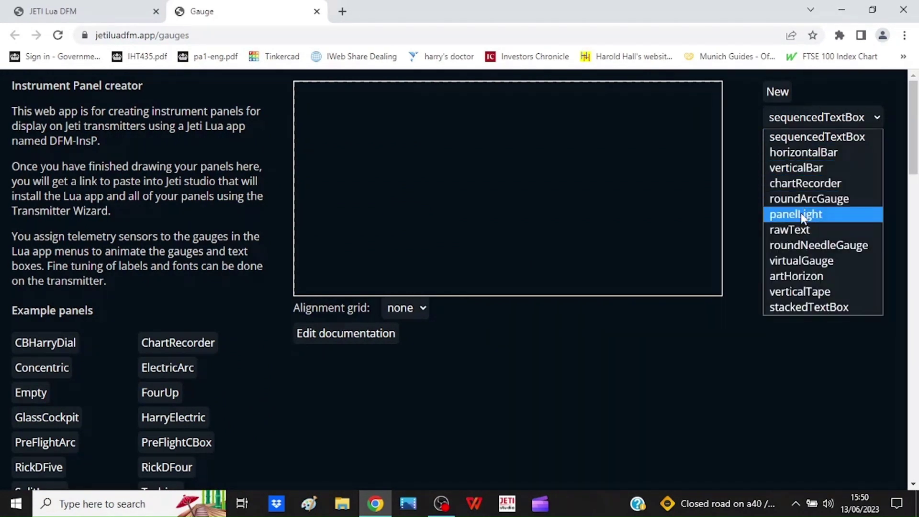
{"action": "left_click", "coordinate": [798, 245]}
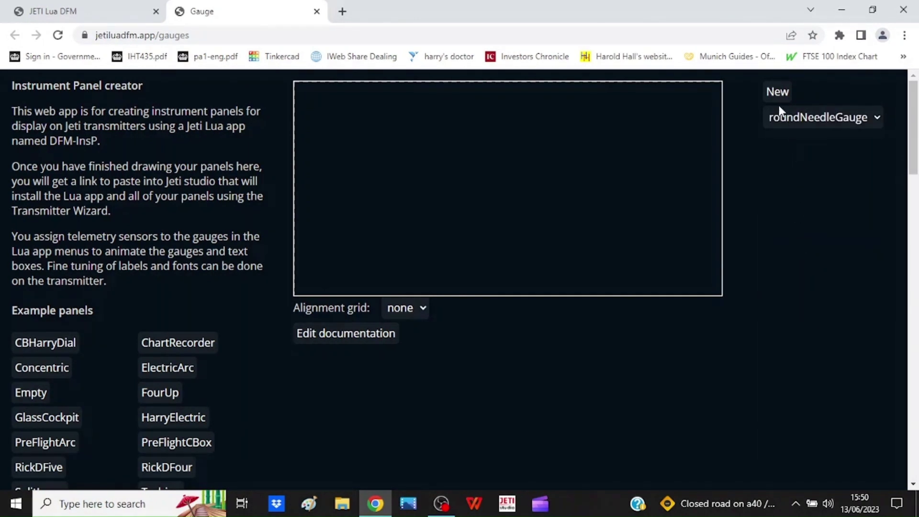
{"action": "left_click", "coordinate": [776, 88]}
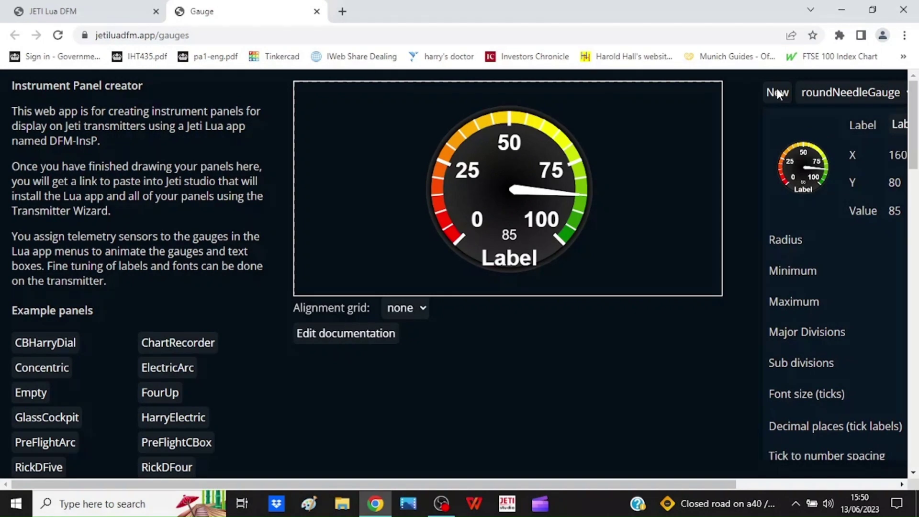
{"action": "left_click", "coordinate": [893, 489]}
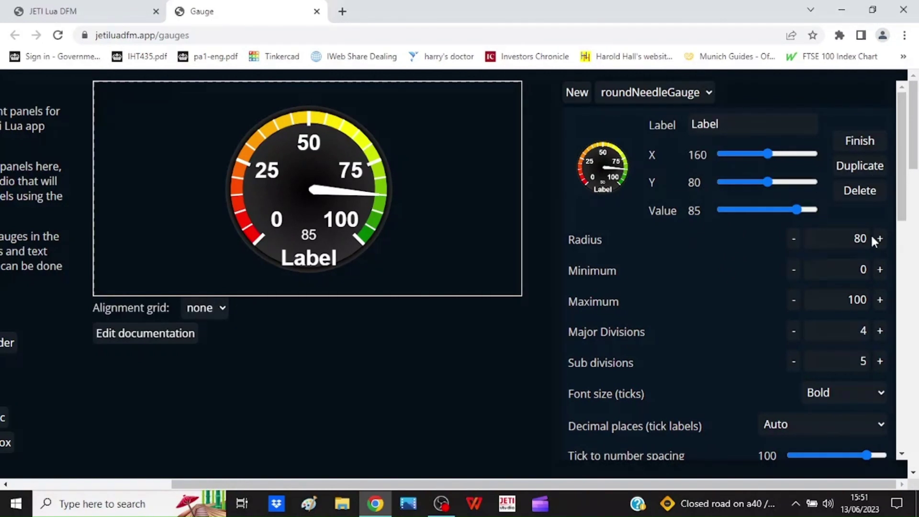
Step: Shrink the needle gauge's radius to 70
{"action": "left_click", "coordinate": [790, 238]}
{"action": "left_click", "coordinate": [790, 238]}
{"action": "left_click", "coordinate": [790, 238]}
{"action": "left_click", "coordinate": [790, 238]}
{"action": "left_click", "coordinate": [790, 238]}
{"action": "left_click", "coordinate": [791, 238]}
{"action": "left_click", "coordinate": [791, 239]}
{"action": "left_click", "coordinate": [790, 239]}
{"action": "left_click", "coordinate": [790, 238]}
{"action": "left_click", "coordinate": [791, 238]}
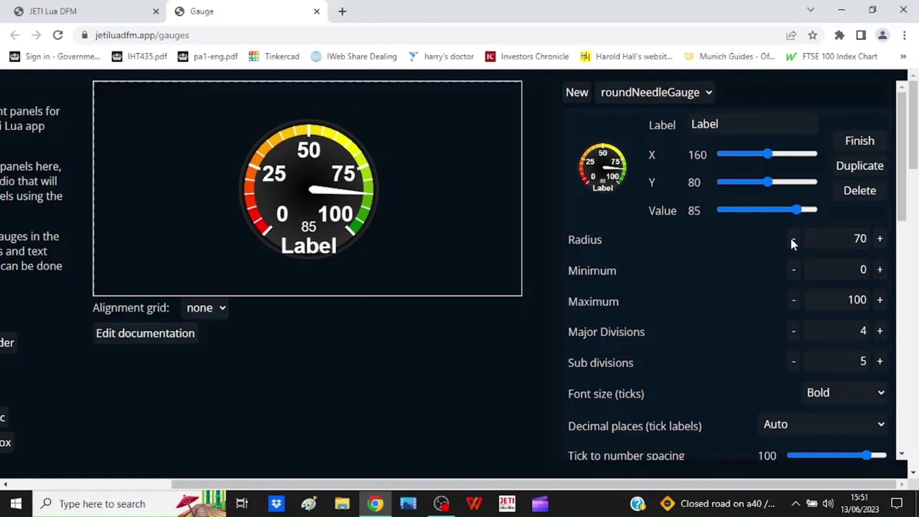
Step: Move the gauge to X 100 and duplicate it, then finish editing the original
{"action": "left_click", "coordinate": [765, 156]}
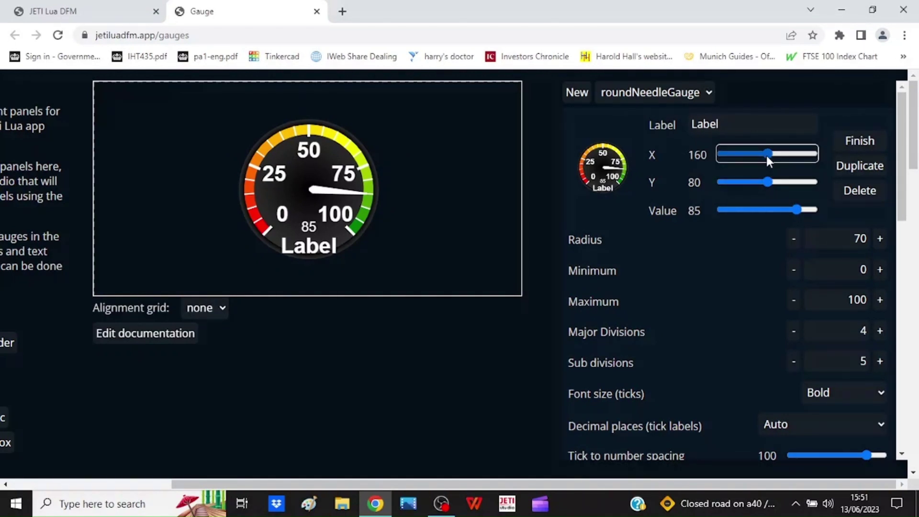
{"action": "key", "text": "Left"}
{"action": "key", "text": "Left"}
{"action": "key", "text": "Left"}
{"action": "key", "text": "Left"}
{"action": "key", "text": "Left"}
{"action": "key", "text": "Left"}
{"action": "key", "text": "Left"}
{"action": "key", "text": "Left"}
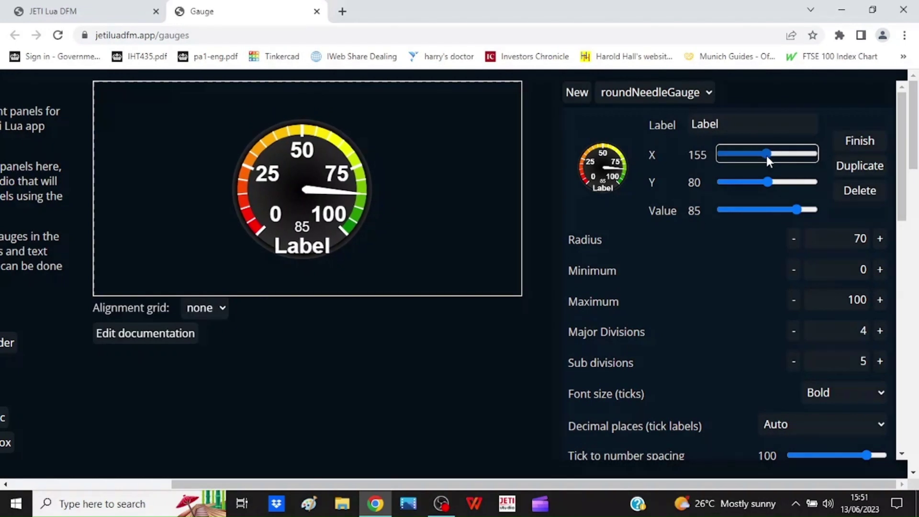
{"action": "key", "text": "Left"}
{"action": "key", "text": "Left"}
{"action": "key", "text": "Left"}
{"action": "key", "text": "Left"}
{"action": "key", "text": "Left"}
{"action": "key", "text": "Left"}
{"action": "key", "text": "Left"}
{"action": "key", "text": "Left"}
{"action": "key", "text": "Left"}
{"action": "key", "text": "Left"}
{"action": "key", "text": "Left"}
{"action": "key", "text": "Left"}
{"action": "key", "text": "Left"}
{"action": "key", "text": "Left"}
{"action": "key", "text": "Left"}
{"action": "key", "text": "Left"}
{"action": "key", "text": "Left"}
{"action": "key", "text": "Left"}
{"action": "key", "text": "Left"}
{"action": "key", "text": "Left"}
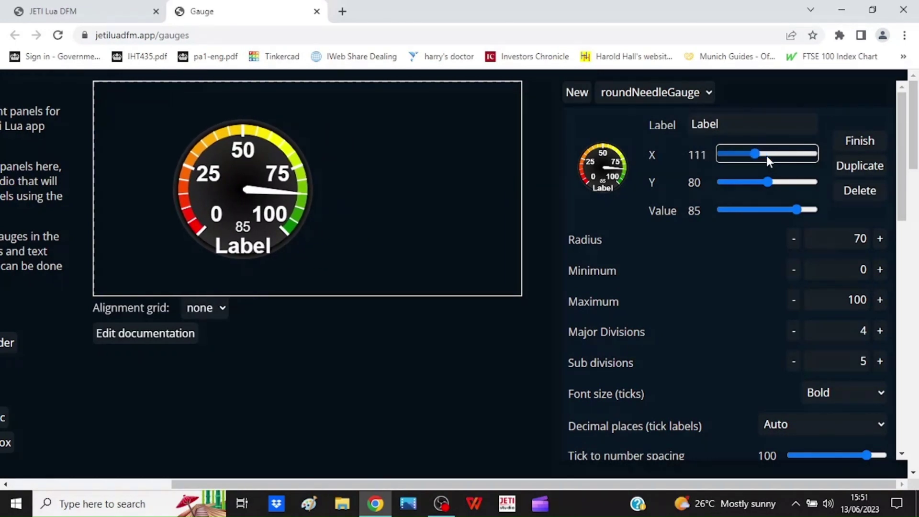
{"action": "key", "text": "Left"}
{"action": "key", "text": "Left"}
{"action": "key", "text": "Left"}
{"action": "key", "text": "Left"}
{"action": "key", "text": "Left"}
{"action": "key", "text": "Left"}
{"action": "key", "text": "Left"}
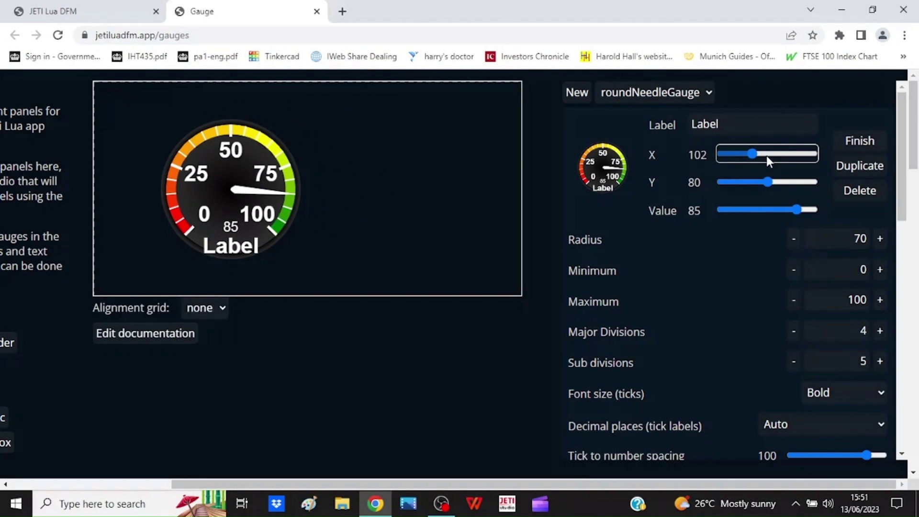
{"action": "key", "text": "Left"}
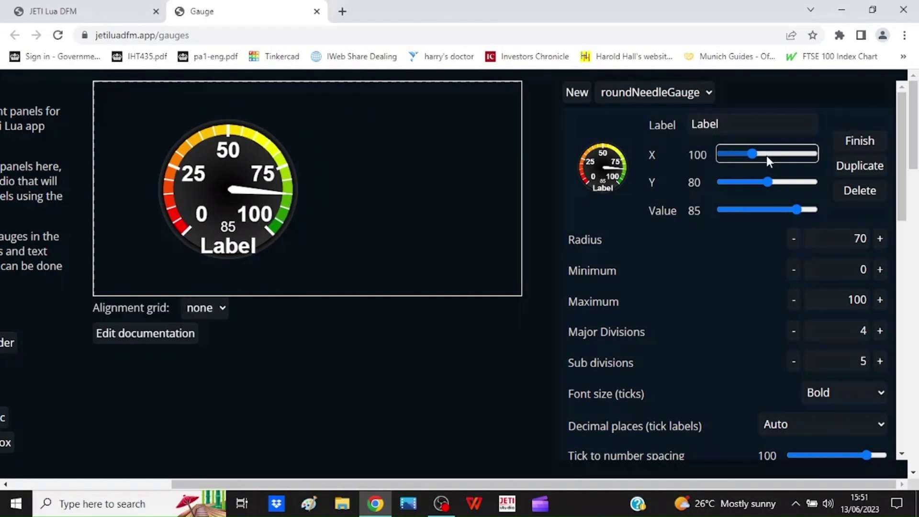
{"action": "left_click", "coordinate": [845, 166]}
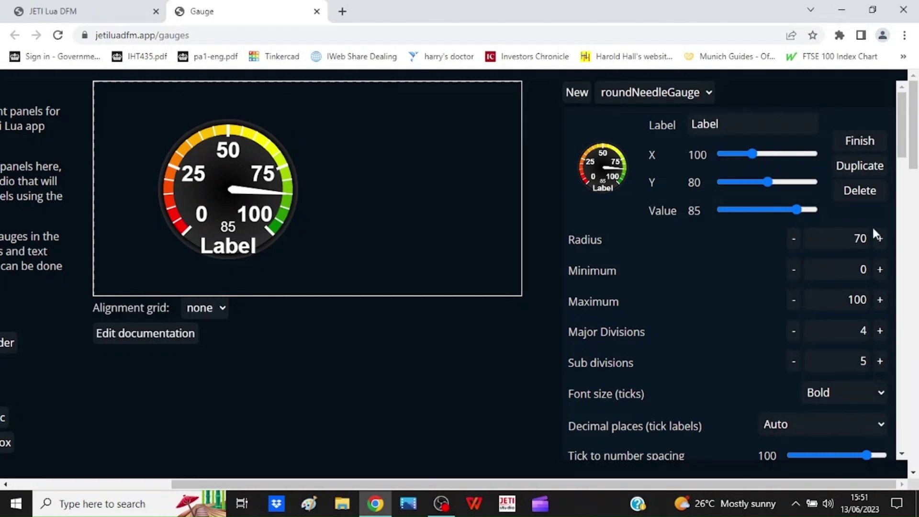
{"action": "left_click", "coordinate": [860, 141]}
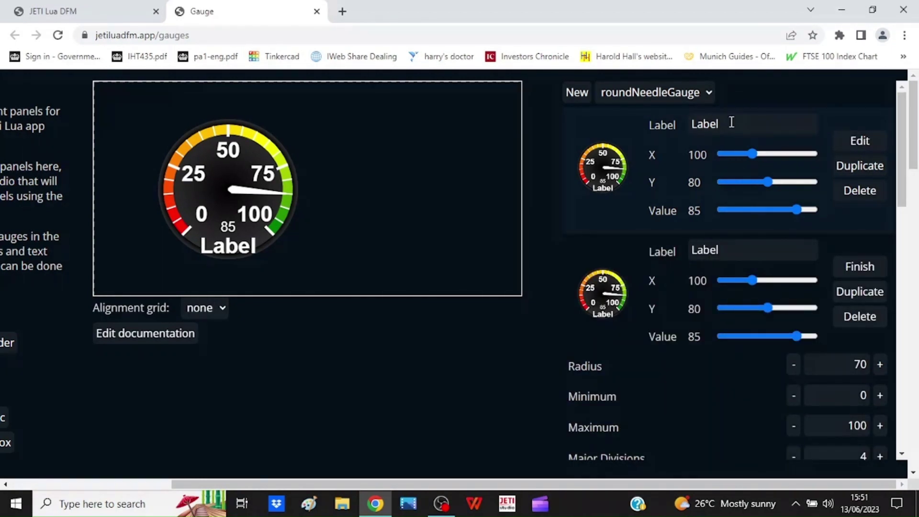
Step: Label the first gauge 'volts' and the copy 'amps'
{"action": "left_click_drag", "start_coordinate": [731, 123], "coordinate": [686, 123]}
{"action": "type", "text": "volts"}
{"action": "double_click", "coordinate": [732, 246]}
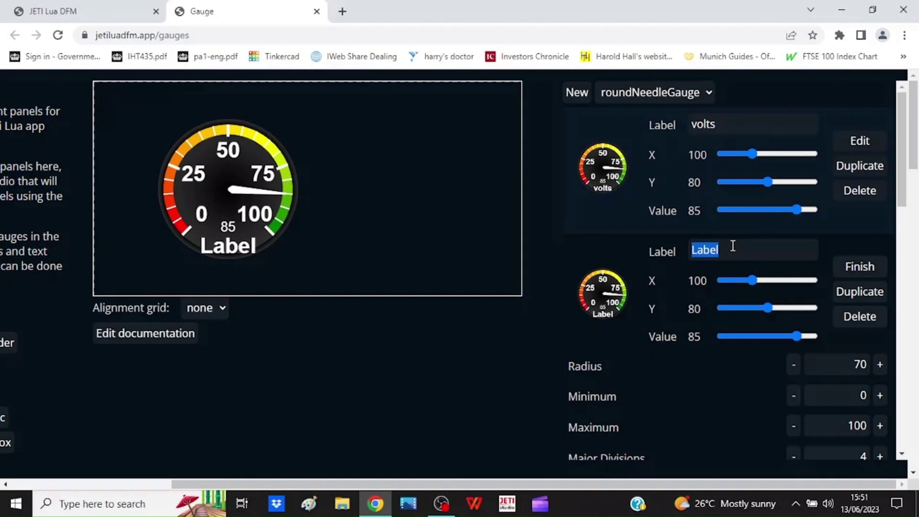
{"action": "type", "text": "amps"}
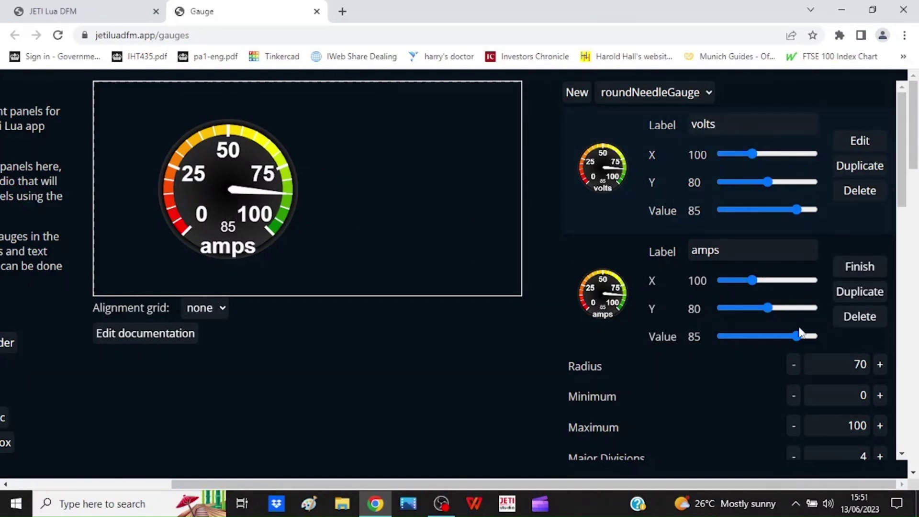
Step: Nudge the amps gauge right along X so it sits beside volts
{"action": "left_click", "coordinate": [752, 282]}
{"action": "key", "text": "Right"}
{"action": "key", "text": "Right"}
{"action": "key", "text": "Right"}
{"action": "key", "text": "Right"}
{"action": "key", "text": "Right"}
{"action": "key", "text": "Right"}
{"action": "key", "text": "Right"}
{"action": "key", "text": "Right"}
{"action": "key", "text": "Right"}
{"action": "key", "text": "Right"}
{"action": "key", "text": "Right"}
{"action": "key", "text": "Right"}
{"action": "key", "text": "Right"}
{"action": "key", "text": "Right"}
{"action": "key", "text": "Right"}
{"action": "key", "text": "Right"}
{"action": "key", "text": "Right"}
{"action": "key", "text": "Right"}
{"action": "key", "text": "Right"}
{"action": "key", "text": "Right"}
{"action": "key", "text": "Right"}
{"action": "key", "text": "Right"}
{"action": "key", "text": "Right"}
{"action": "key", "text": "Right"}
{"action": "key", "text": "Right"}
{"action": "key", "text": "Right"}
{"action": "key", "text": "Right"}
{"action": "key", "text": "Right"}
{"action": "key", "text": "Right"}
{"action": "key", "text": "Right"}
{"action": "key", "text": "Right"}
{"action": "key", "text": "Right"}
{"action": "key", "text": "Right"}
{"action": "key", "text": "Right"}
{"action": "key", "text": "Right"}
{"action": "key", "text": "Right"}
{"action": "key", "text": "Right"}
{"action": "key", "text": "Right"}
{"action": "key", "text": "Right"}
{"action": "key", "text": "Right"}
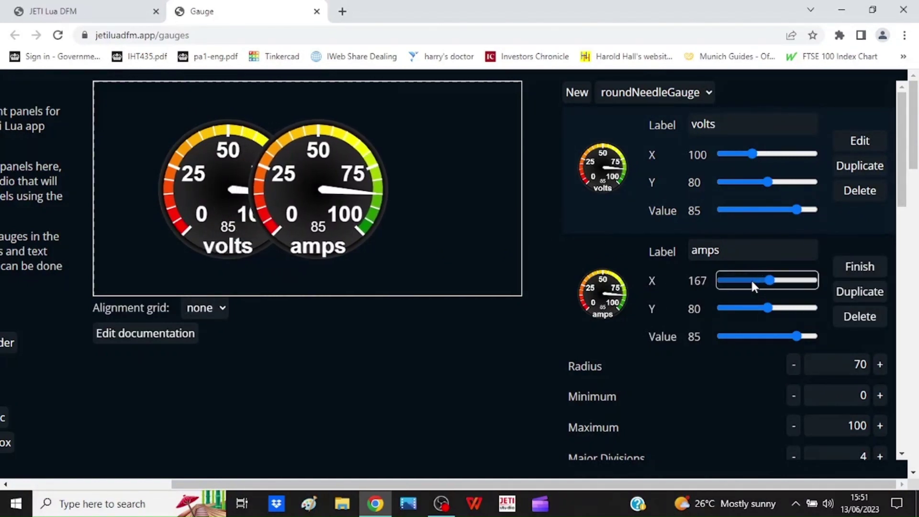
{"action": "key", "text": "Right"}
{"action": "key", "text": "Right"}
{"action": "key", "text": "Right"}
{"action": "key", "text": "Right"}
{"action": "key", "text": "Right"}
{"action": "key", "text": "Right"}
{"action": "key", "text": "Right"}
{"action": "key", "text": "Right"}
{"action": "key", "text": "Right"}
{"action": "key", "text": "Right"}
{"action": "key", "text": "Right"}
{"action": "key", "text": "Right"}
{"action": "key", "text": "Right"}
{"action": "key", "text": "Right"}
{"action": "key", "text": "Right"}
{"action": "key", "text": "Right"}
{"action": "key", "text": "Right"}
{"action": "key", "text": "Right"}
{"action": "key", "text": "Right"}
{"action": "key", "text": "Right"}
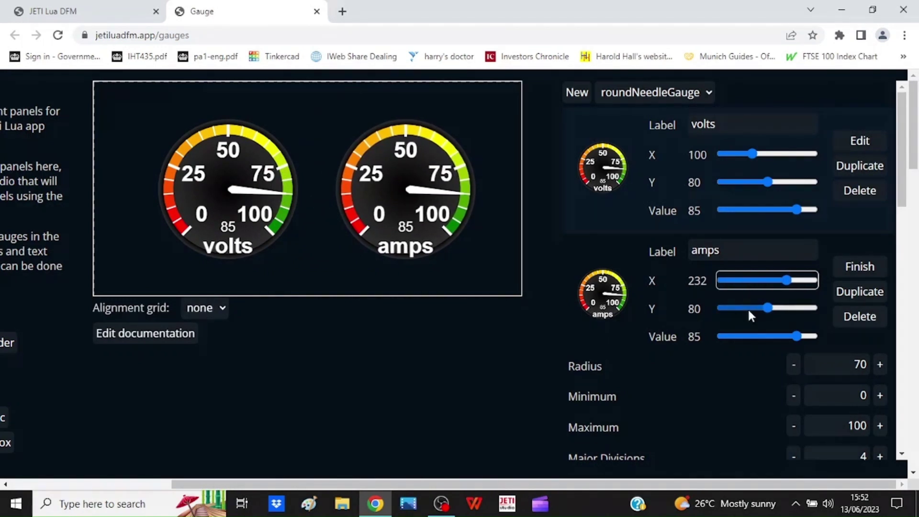
Step: Set the amps gauge's tick-to-number spacing to -124, putting its numbers outside the dial ring
{"action": "scroll", "coordinate": [751, 310], "scroll_direction": "down", "scroll_amount": 1}
{"action": "scroll", "coordinate": [753, 314], "scroll_direction": "down", "scroll_amount": 2}
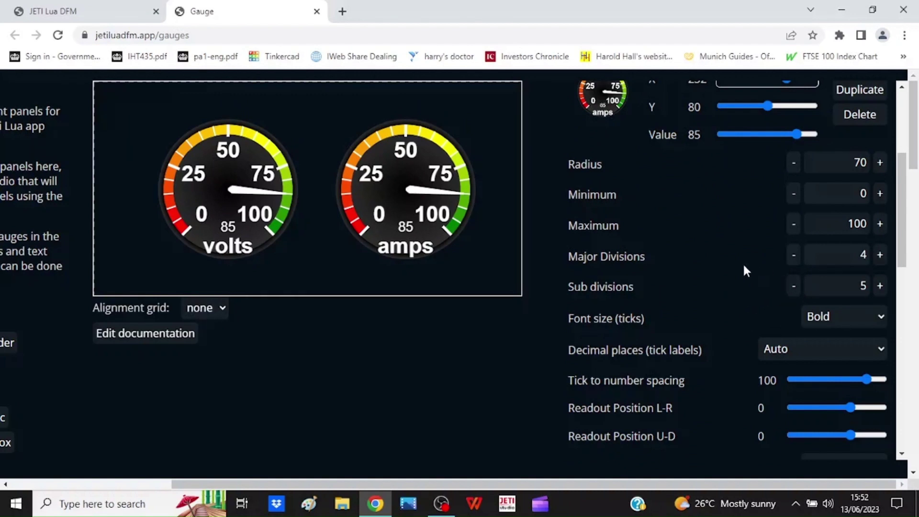
{"action": "scroll", "coordinate": [816, 224], "scroll_direction": "down", "scroll_amount": 2}
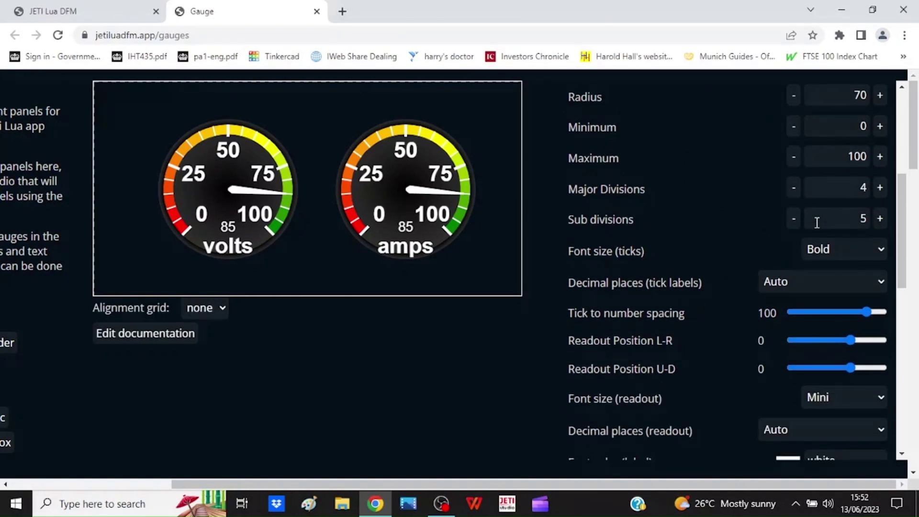
{"action": "scroll", "coordinate": [816, 222], "scroll_direction": "down", "scroll_amount": 1}
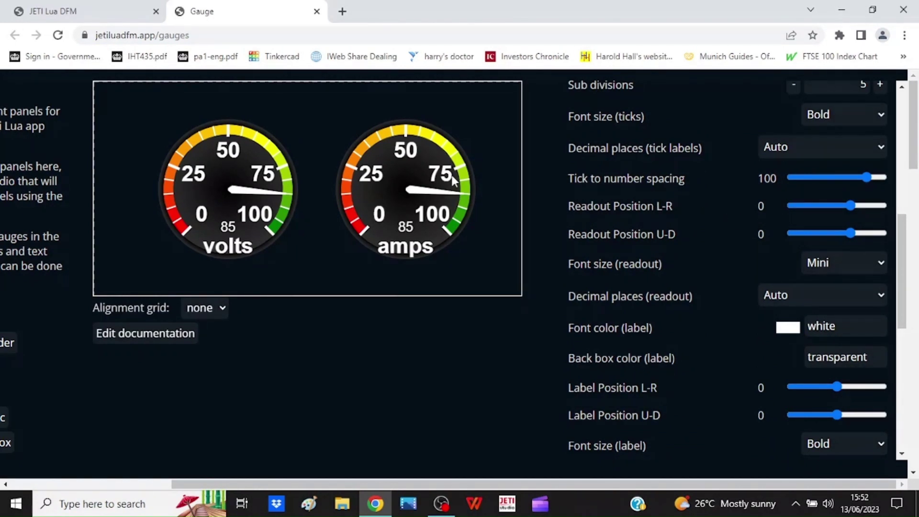
{"action": "left_click", "coordinate": [865, 178]}
{"action": "key", "text": "Left"}
{"action": "key", "text": "Left"}
{"action": "key", "text": "Left"}
{"action": "key", "text": "Left"}
{"action": "key", "text": "Left"}
{"action": "key", "text": "Left"}
{"action": "key", "text": "Left"}
{"action": "key", "text": "Left"}
{"action": "key", "text": "Left"}
{"action": "key", "text": "Left"}
{"action": "key", "text": "Left"}
{"action": "key", "text": "Left"}
{"action": "key", "text": "Left"}
{"action": "key", "text": "Left"}
{"action": "key", "text": "Left"}
{"action": "key", "text": "Left"}
{"action": "key", "text": "Left"}
{"action": "key", "text": "Left"}
{"action": "key", "text": "Left"}
{"action": "key", "text": "Left"}
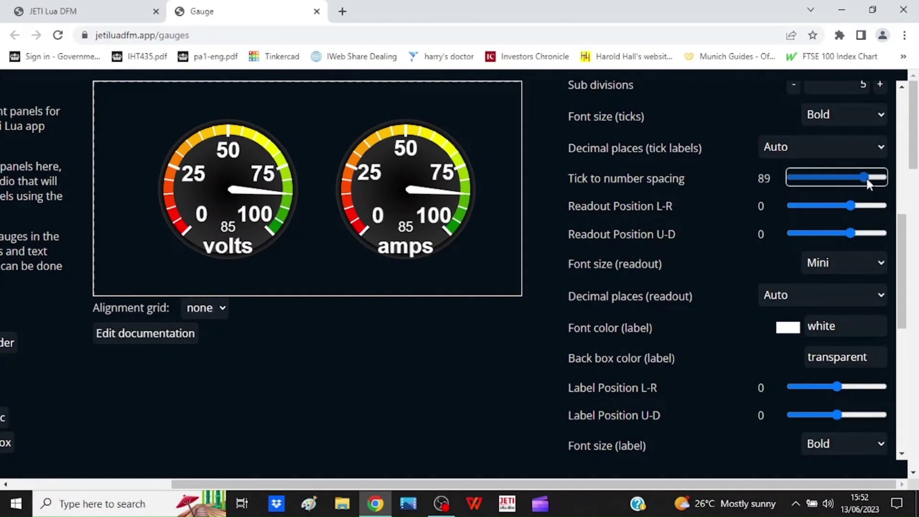
{"action": "key", "text": "Left"}
{"action": "key", "text": "Left"}
{"action": "key", "text": "Left"}
{"action": "key", "text": "Left"}
{"action": "key", "text": "Left"}
{"action": "key", "text": "Left"}
{"action": "key", "text": "Left"}
{"action": "key", "text": "Left"}
{"action": "key", "text": "Left"}
{"action": "key", "text": "Left"}
{"action": "key", "text": "Left"}
{"action": "key", "text": "Left"}
{"action": "key", "text": "Left"}
{"action": "key", "text": "Left"}
{"action": "key", "text": "Left"}
{"action": "key", "text": "Left"}
{"action": "key", "text": "Left"}
{"action": "key", "text": "Left"}
{"action": "key", "text": "Left"}
{"action": "key", "text": "Left"}
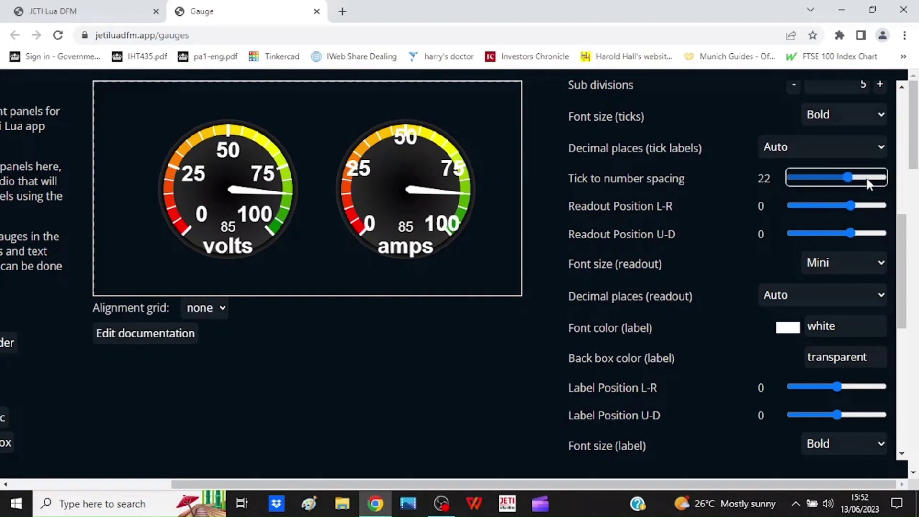
{"action": "key", "text": "Left"}
{"action": "key", "text": "Left"}
{"action": "key", "text": "Left"}
{"action": "key", "text": "Left"}
{"action": "key", "text": "Left"}
{"action": "key", "text": "Left"}
{"action": "key", "text": "Left"}
{"action": "key", "text": "Left"}
{"action": "key", "text": "Left"}
{"action": "key", "text": "Left"}
{"action": "key", "text": "Left"}
{"action": "key", "text": "Left"}
{"action": "key", "text": "Left"}
{"action": "key", "text": "Left"}
{"action": "key", "text": "Left"}
{"action": "key", "text": "Left"}
{"action": "key", "text": "Left"}
{"action": "key", "text": "Left"}
{"action": "key", "text": "Left"}
{"action": "key", "text": "Left"}
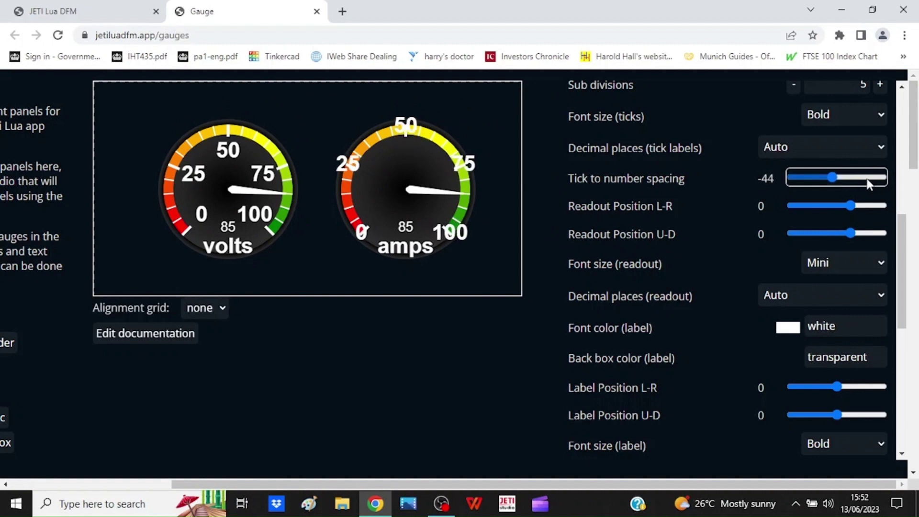
{"action": "key", "text": "Left"}
{"action": "key", "text": "Left"}
{"action": "key", "text": "Left"}
{"action": "key", "text": "Left"}
{"action": "key", "text": "Left"}
{"action": "key", "text": "Left"}
{"action": "key", "text": "Left"}
{"action": "key", "text": "Left"}
{"action": "key", "text": "Left"}
{"action": "key", "text": "Left"}
{"action": "key", "text": "Left"}
{"action": "key", "text": "Left"}
{"action": "key", "text": "Left"}
{"action": "key", "text": "Left"}
{"action": "key", "text": "Left"}
{"action": "key", "text": "Left"}
{"action": "key", "text": "Left"}
{"action": "key", "text": "Left"}
{"action": "key", "text": "Left"}
{"action": "key", "text": "Left"}
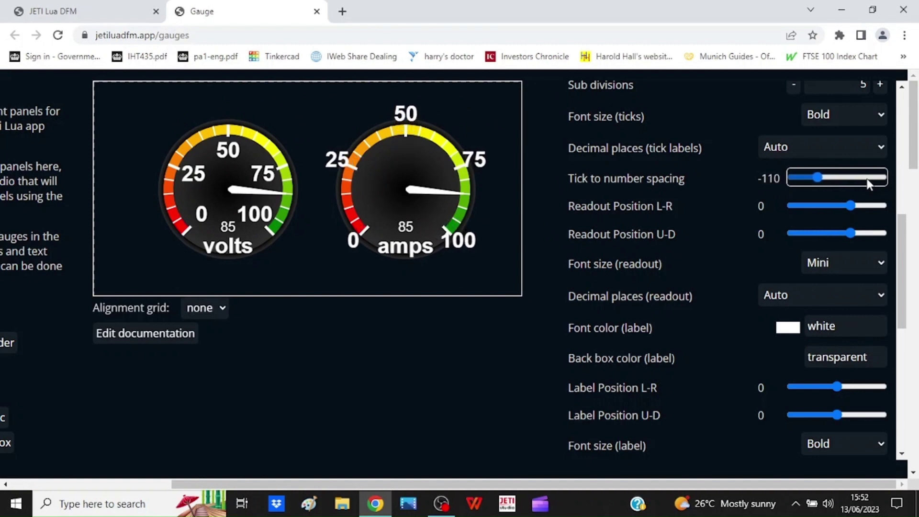
{"action": "key", "text": "Right"}
{"action": "key", "text": "Right"}
{"action": "key", "text": "Right"}
{"action": "key", "text": "Right"}
{"action": "key", "text": "Right"}
{"action": "key", "text": "Right"}
{"action": "key", "text": "Right"}
{"action": "key", "text": "Right"}
{"action": "key", "text": "Right"}
{"action": "key", "text": "Right"}
{"action": "key", "text": "Right"}
{"action": "key", "text": "Right"}
{"action": "key", "text": "Right"}
{"action": "key", "text": "Right"}
{"action": "key", "text": "Right"}
{"action": "key", "text": "Right"}
{"action": "key", "text": "Right"}
{"action": "key", "text": "Right"}
{"action": "key", "text": "Right"}
{"action": "key", "text": "Right"}
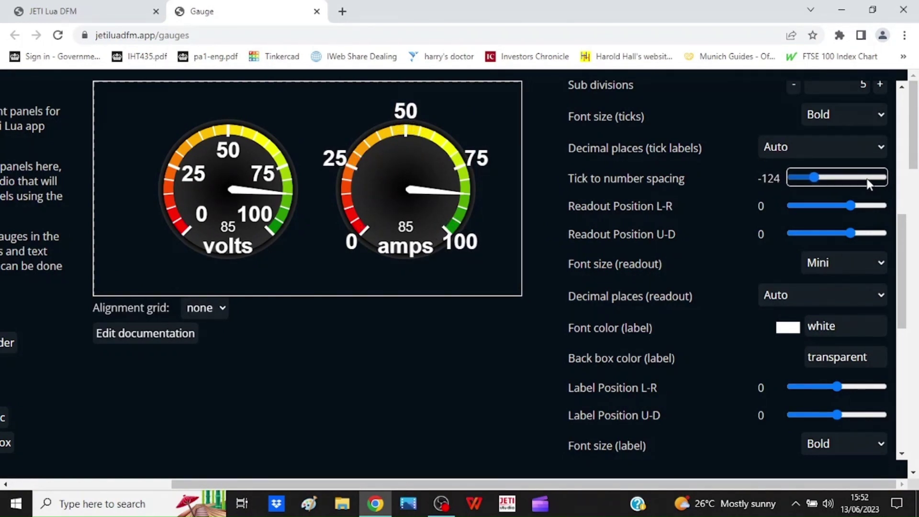
{"action": "key", "text": "Left"}
{"action": "key", "text": "Left"}
{"action": "key", "text": "Left"}
{"action": "key", "text": "Left"}
{"action": "key", "text": "Left"}
{"action": "key", "text": "Left"}
{"action": "key", "text": "Left"}
{"action": "key", "text": "Left"}
{"action": "key", "text": "Left"}
{"action": "key", "text": "Left"}
Step: Try Bold for the amps readout font size, then settle on Mini
{"action": "left_click", "coordinate": [883, 264]}
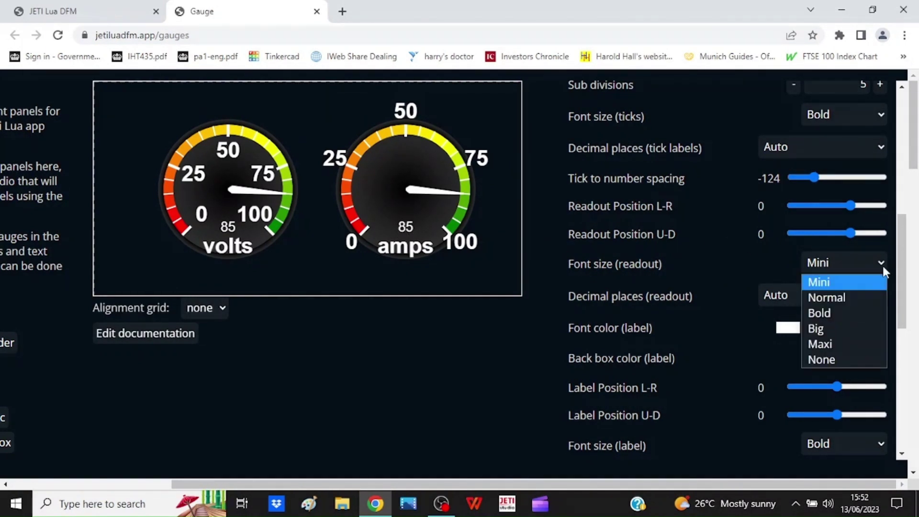
{"action": "left_click", "coordinate": [855, 313]}
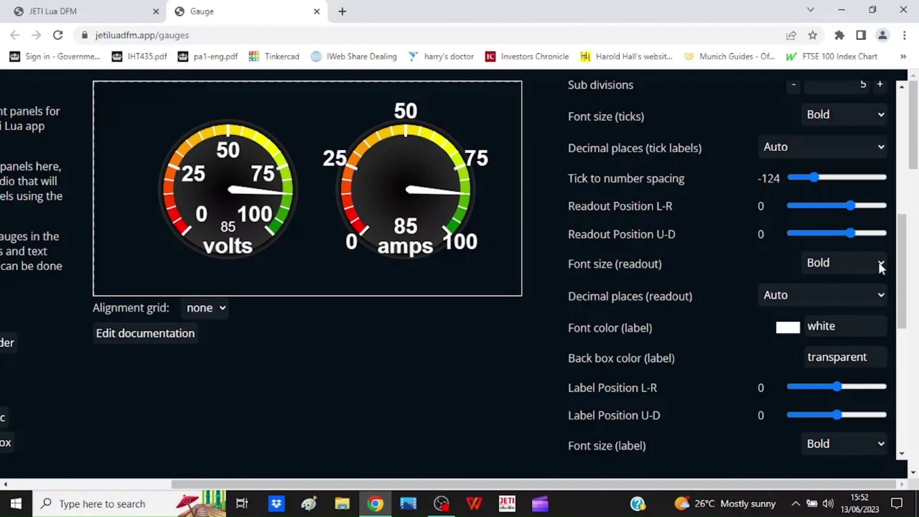
{"action": "left_click", "coordinate": [877, 261]}
{"action": "left_click", "coordinate": [855, 281]}
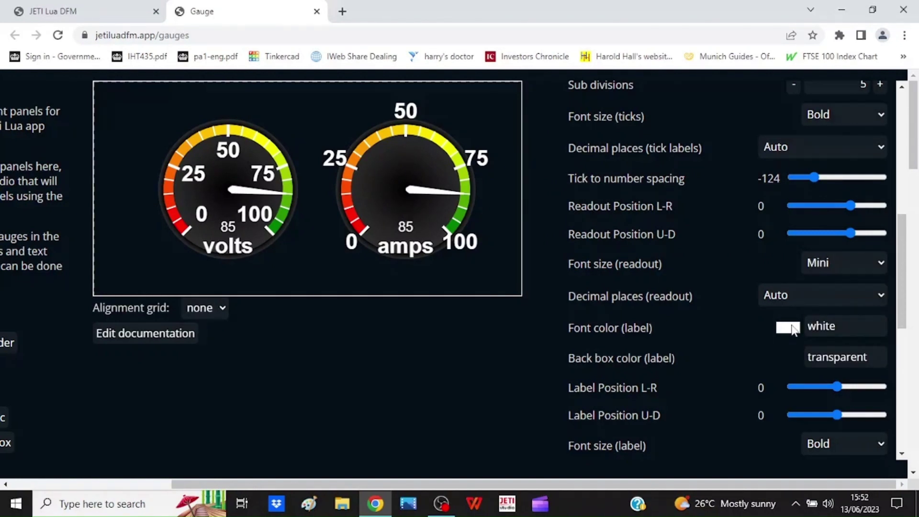
Step: Set the amps gauge's Arc Width % of radius to 9
{"action": "scroll", "coordinate": [785, 329], "scroll_direction": "down", "scroll_amount": 3}
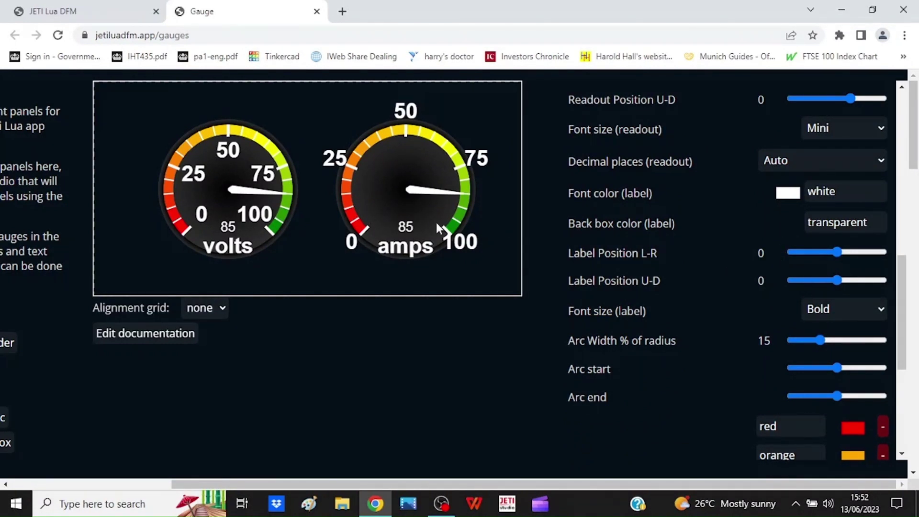
{"action": "scroll", "coordinate": [787, 296], "scroll_direction": "down", "scroll_amount": 1}
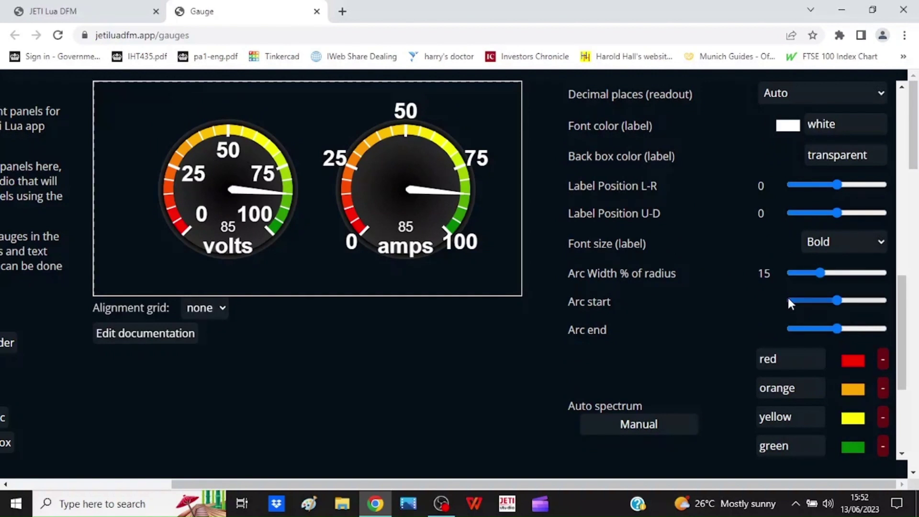
{"action": "scroll", "coordinate": [788, 298], "scroll_direction": "down", "scroll_amount": 1}
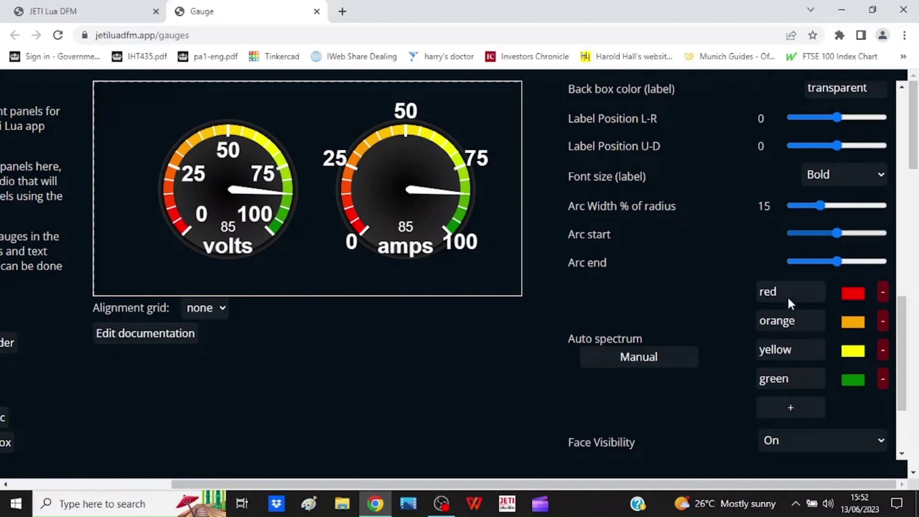
{"action": "left_click", "coordinate": [820, 208]}
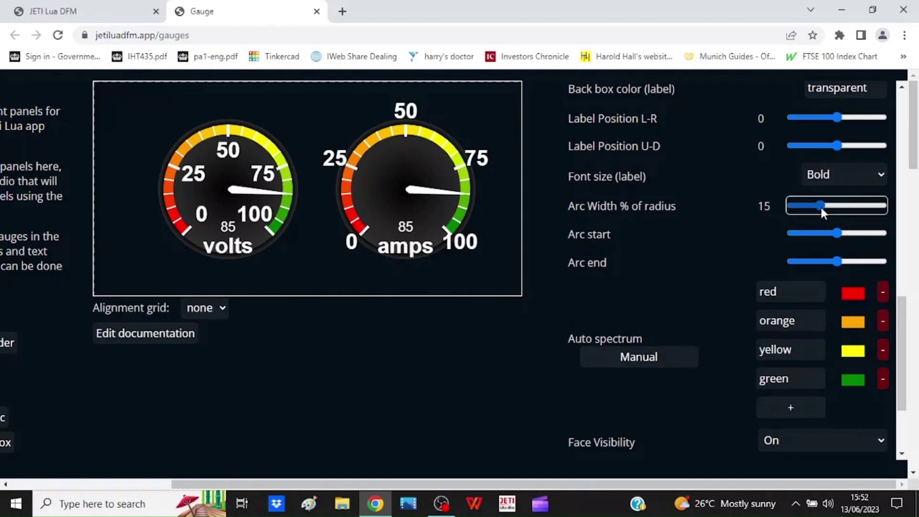
{"action": "key", "text": "Right"}
{"action": "key", "text": "Right"}
{"action": "key", "text": "Right"}
{"action": "key", "text": "Right"}
{"action": "key", "text": "Right"}
{"action": "key", "text": "Right"}
{"action": "key", "text": "Right"}
{"action": "key", "text": "Right"}
{"action": "key", "text": "Right"}
{"action": "key", "text": "Right"}
{"action": "key", "text": "Right"}
{"action": "key", "text": "Right"}
{"action": "key", "text": "Right"}
{"action": "key", "text": "Right"}
{"action": "key", "text": "Right"}
{"action": "key", "text": "Right"}
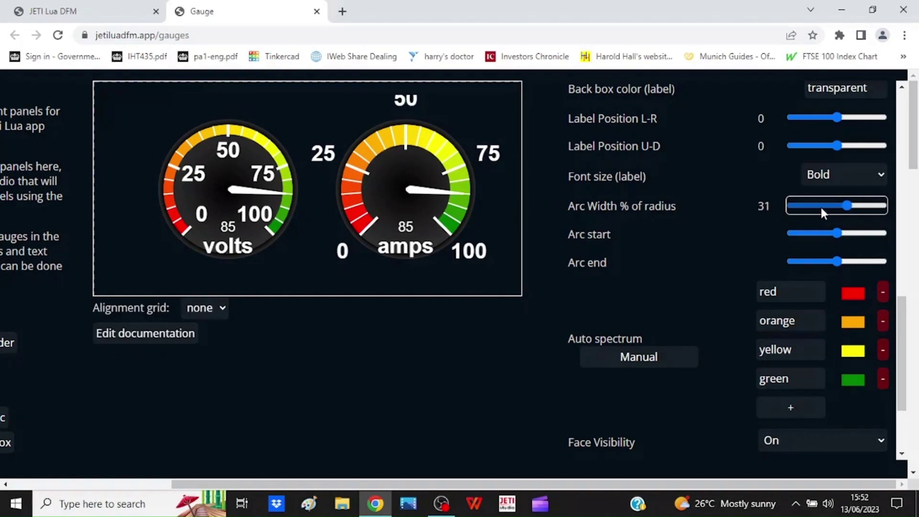
{"action": "key", "text": "Left"}
{"action": "key", "text": "Left"}
{"action": "key", "text": "Left"}
{"action": "key", "text": "Left"}
{"action": "key", "text": "Left"}
{"action": "key", "text": "Left"}
{"action": "key", "text": "Left"}
{"action": "key", "text": "Left"}
{"action": "key", "text": "Left"}
{"action": "key", "text": "Left"}
{"action": "key", "text": "Left"}
{"action": "key", "text": "Left"}
{"action": "key", "text": "Left"}
{"action": "key", "text": "Left"}
{"action": "key", "text": "Left"}
{"action": "key", "text": "Left"}
{"action": "key", "text": "Left"}
{"action": "key", "text": "Left"}
{"action": "key", "text": "Left"}
{"action": "key", "text": "Left"}
{"action": "key", "text": "Left"}
{"action": "key", "text": "Left"}
{"action": "scroll", "coordinate": [811, 211], "scroll_direction": "down", "scroll_amount": 1}
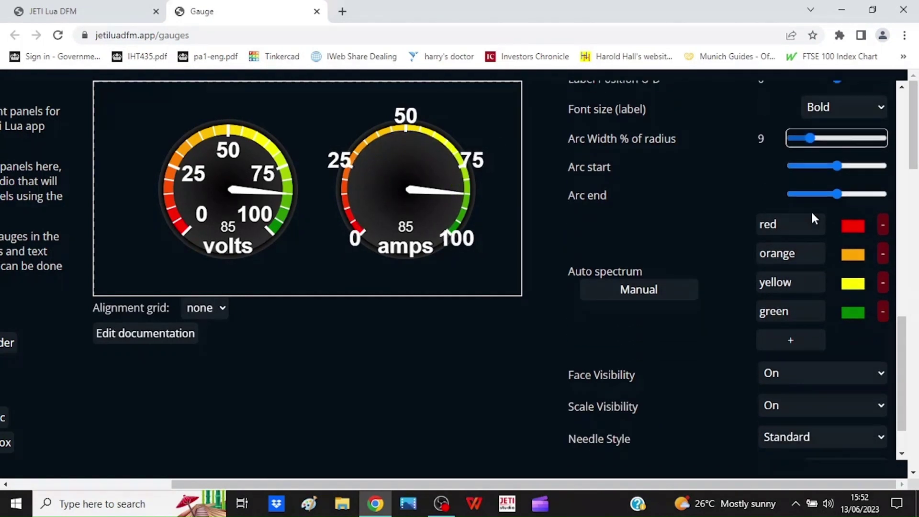
{"action": "scroll", "coordinate": [702, 287], "scroll_direction": "down", "scroll_amount": 1}
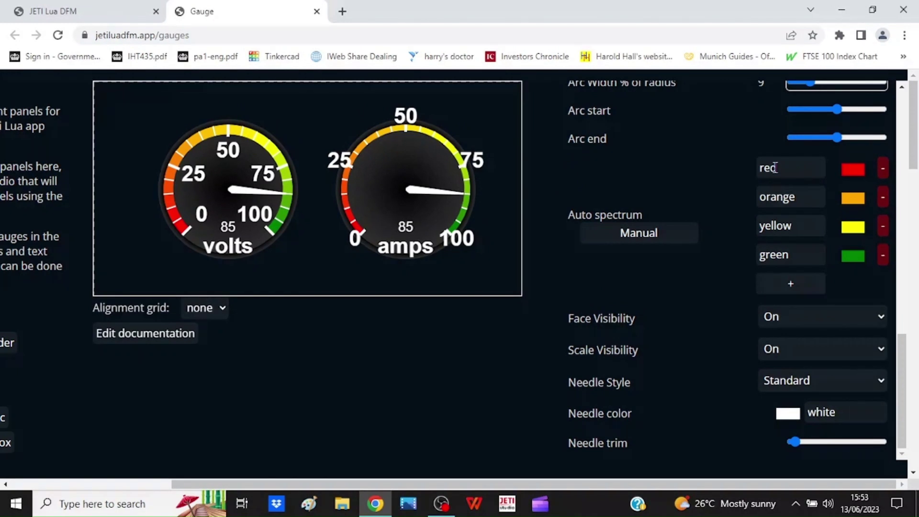
Step: Change the amps arc's first colour from red to lightgrey and remove the yellow and orange bands
{"action": "double_click", "coordinate": [774, 167]}
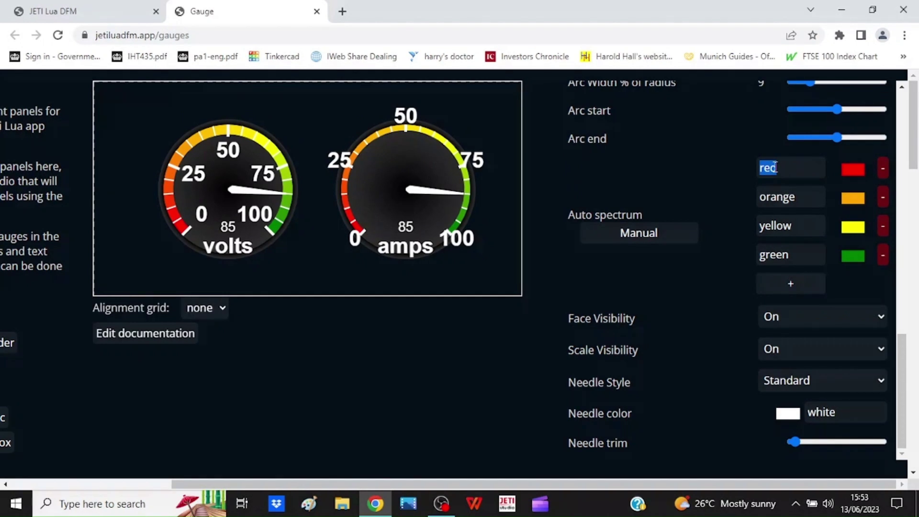
{"action": "type", "text": "grey"}
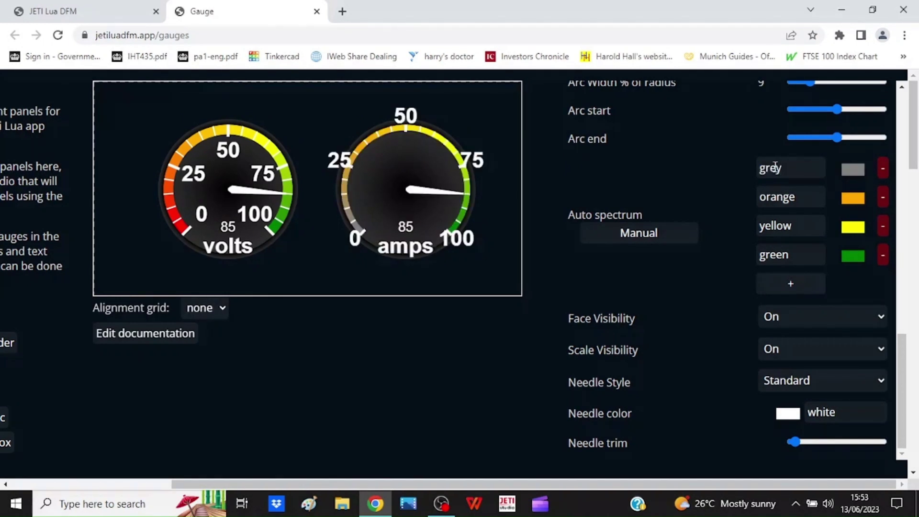
{"action": "key", "text": "BackSpace"}
{"action": "key", "text": "BackSpace"}
{"action": "key", "text": "BackSpace"}
{"action": "key", "text": "BackSpace"}
{"action": "type", "text": "lightgrey"}
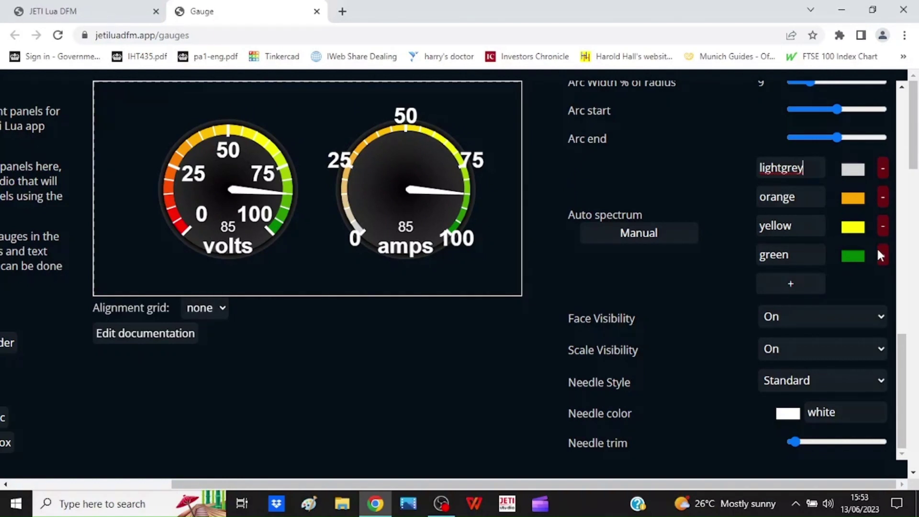
{"action": "left_click", "coordinate": [877, 225]}
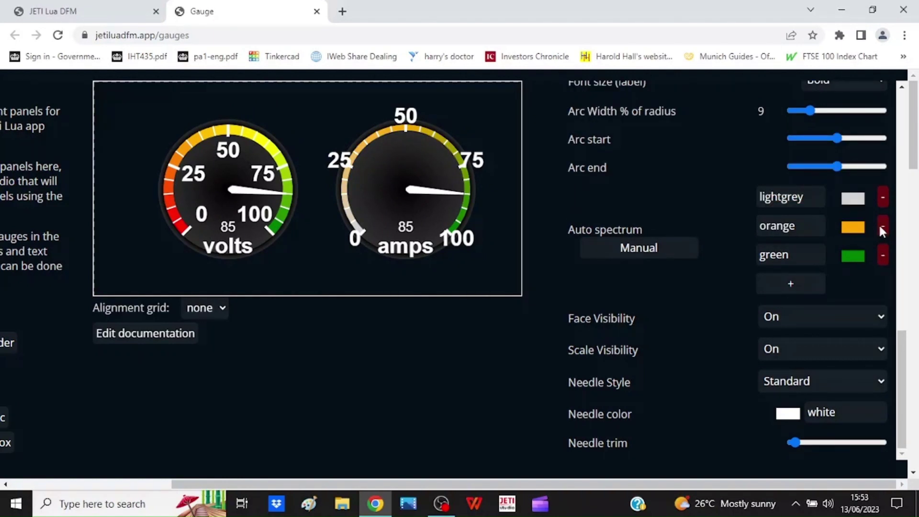
{"action": "left_click", "coordinate": [879, 226]}
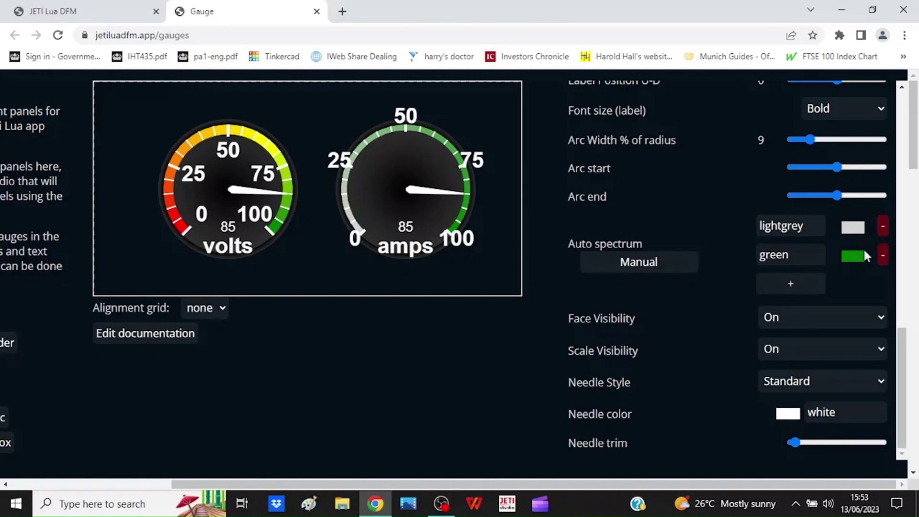
Step: Review the available needle styles and keep the amps needle as Standard
{"action": "scroll", "coordinate": [656, 260], "scroll_direction": "down", "scroll_amount": 1}
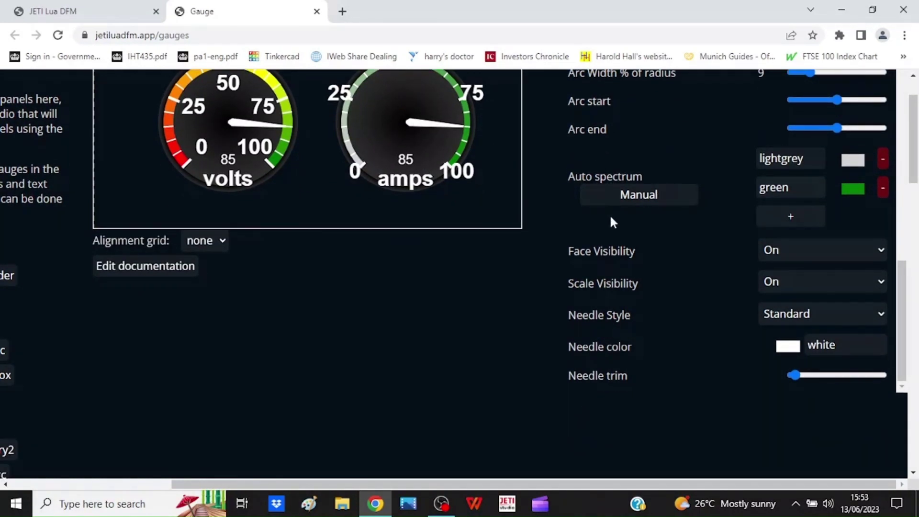
{"action": "left_click", "coordinate": [883, 316]}
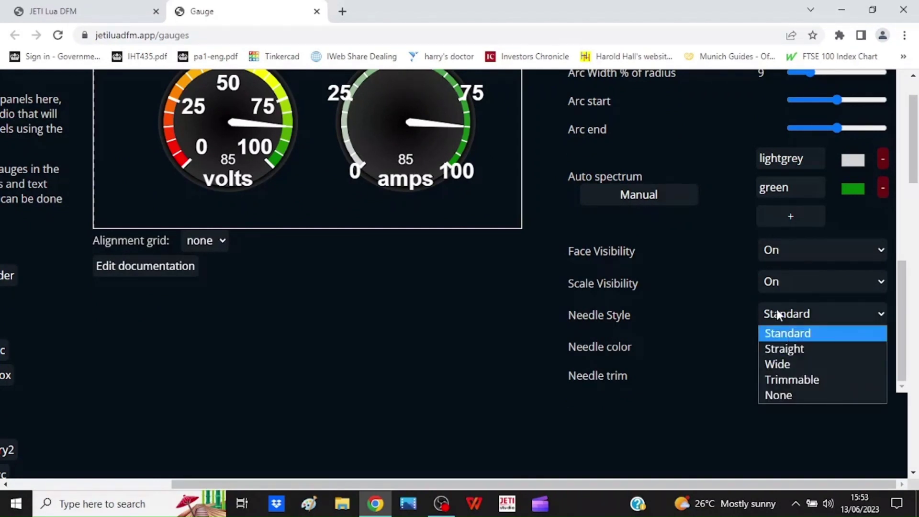
{"action": "left_click", "coordinate": [534, 274]}
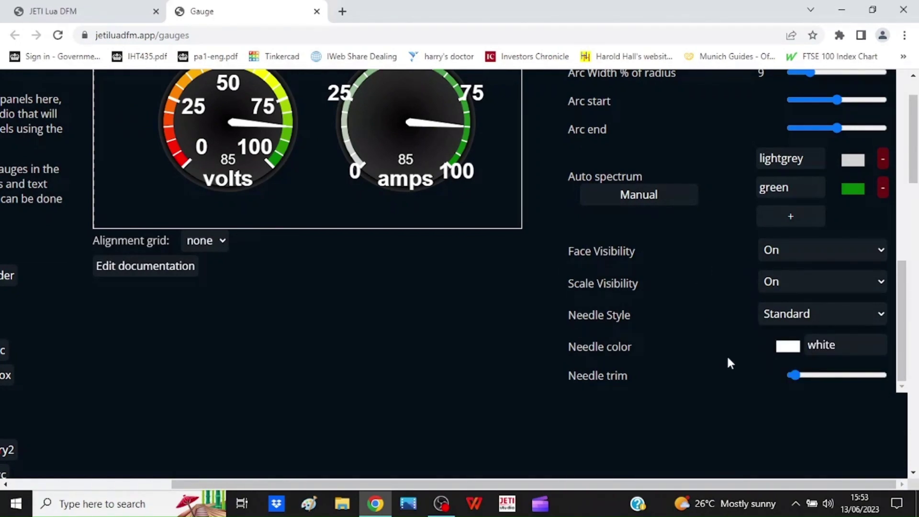
{"action": "scroll", "coordinate": [698, 314], "scroll_direction": "up", "scroll_amount": 15}
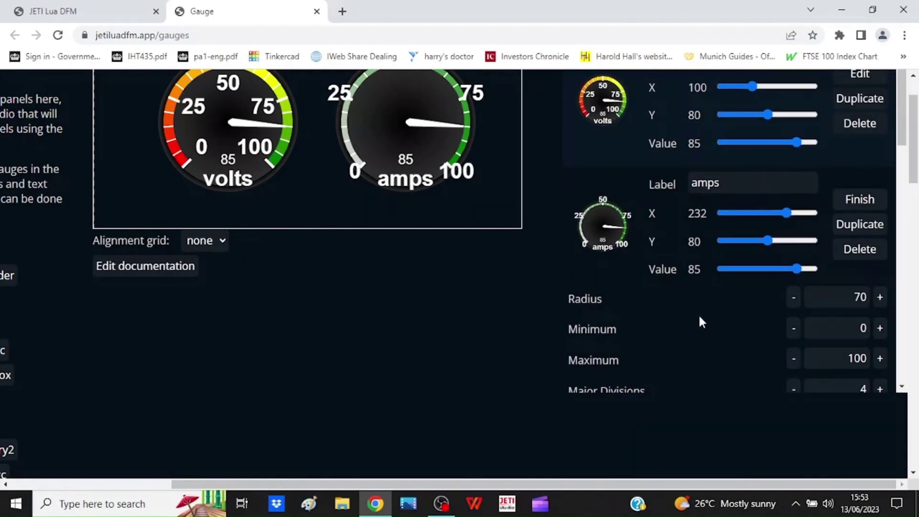
Step: Finish editing the amps gauge and add a new panelLight to the panel
{"action": "left_click", "coordinate": [857, 200]}
{"action": "scroll", "coordinate": [863, 165], "scroll_direction": "up", "scroll_amount": 2}
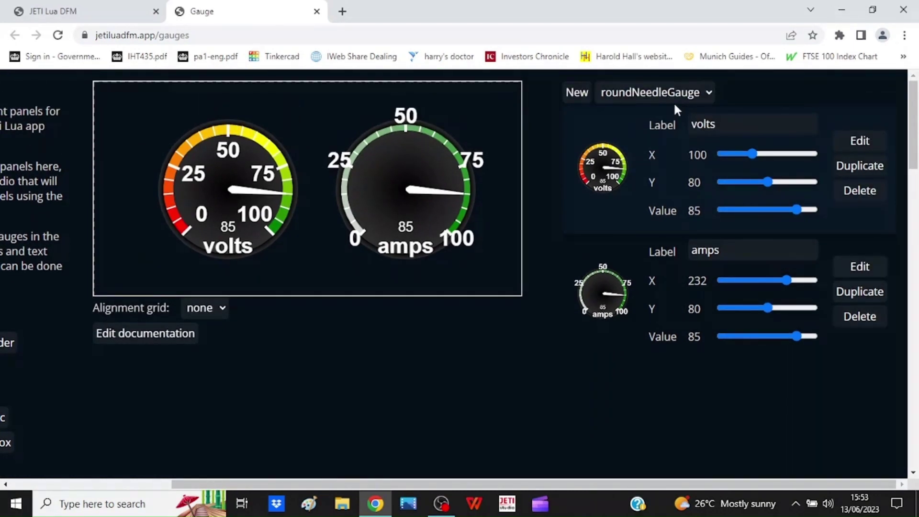
{"action": "left_click", "coordinate": [710, 93]}
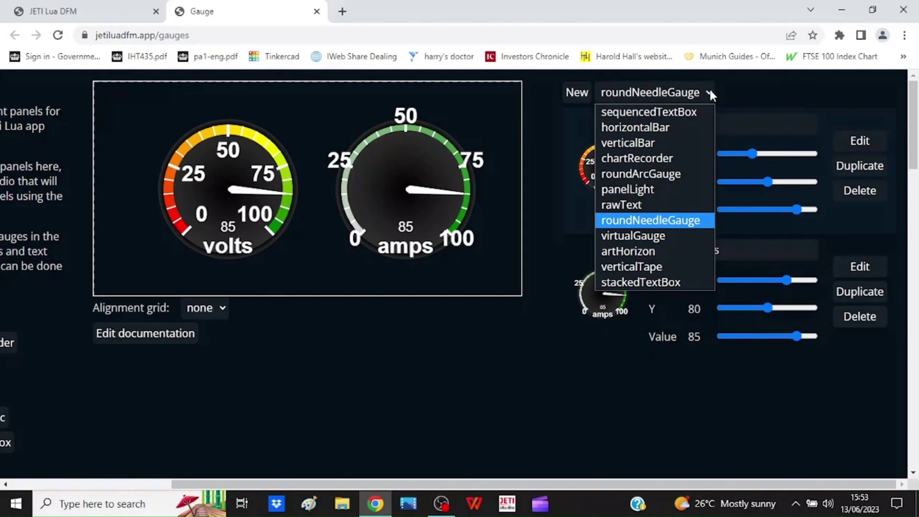
{"action": "left_click", "coordinate": [624, 190]}
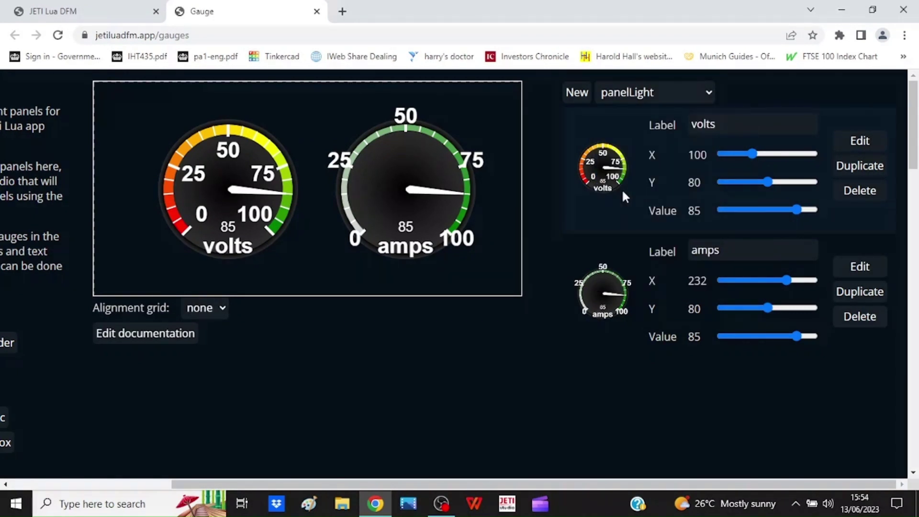
{"action": "left_click", "coordinate": [575, 92]}
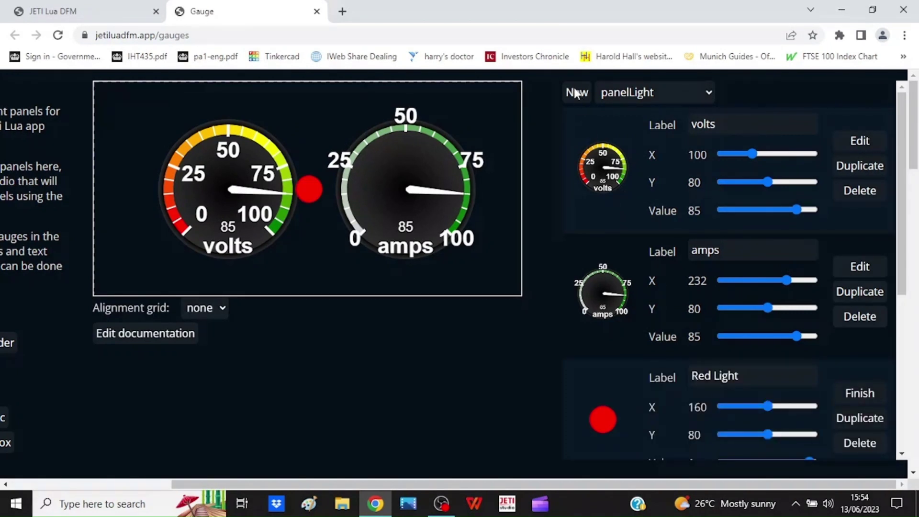
Step: Change the panel light's Color from red to green
{"action": "scroll", "coordinate": [806, 386], "scroll_direction": "down", "scroll_amount": 1}
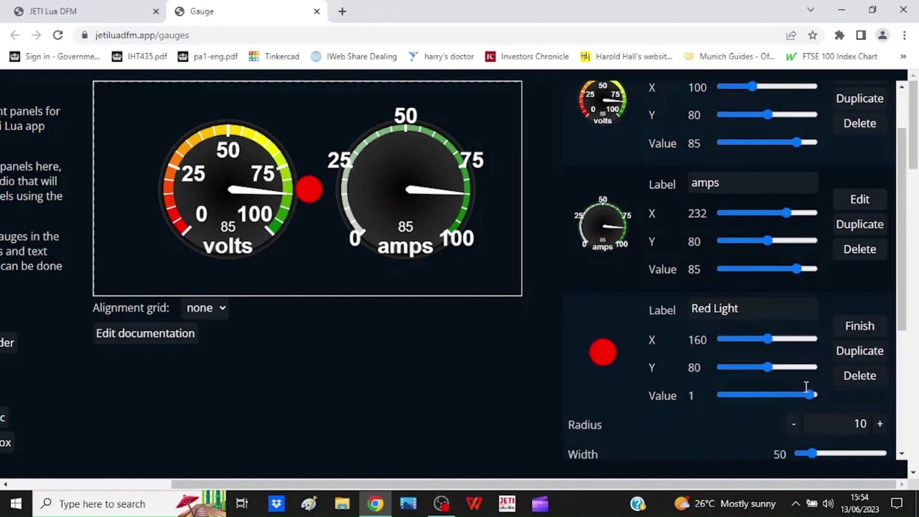
{"action": "scroll", "coordinate": [805, 386], "scroll_direction": "down", "scroll_amount": 1}
{"action": "scroll", "coordinate": [802, 384], "scroll_direction": "down", "scroll_amount": 2}
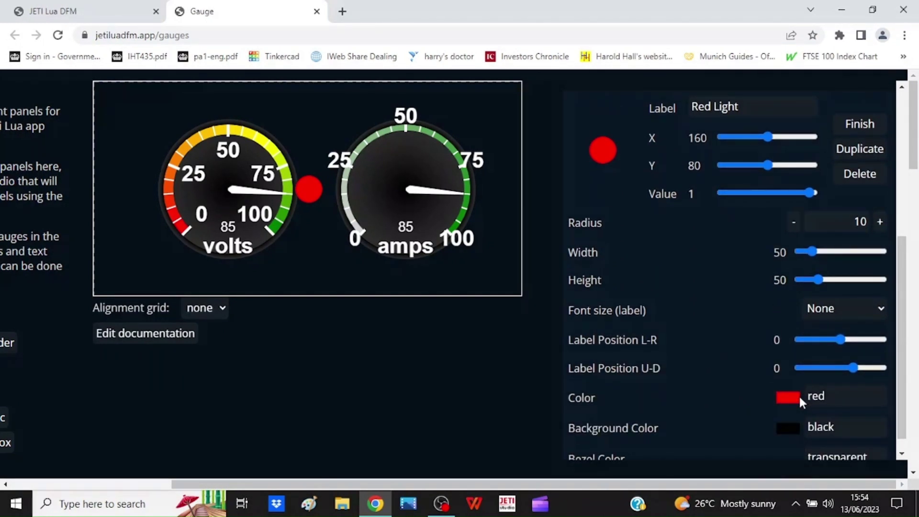
{"action": "double_click", "coordinate": [815, 395]}
{"action": "type", "text": "green"}
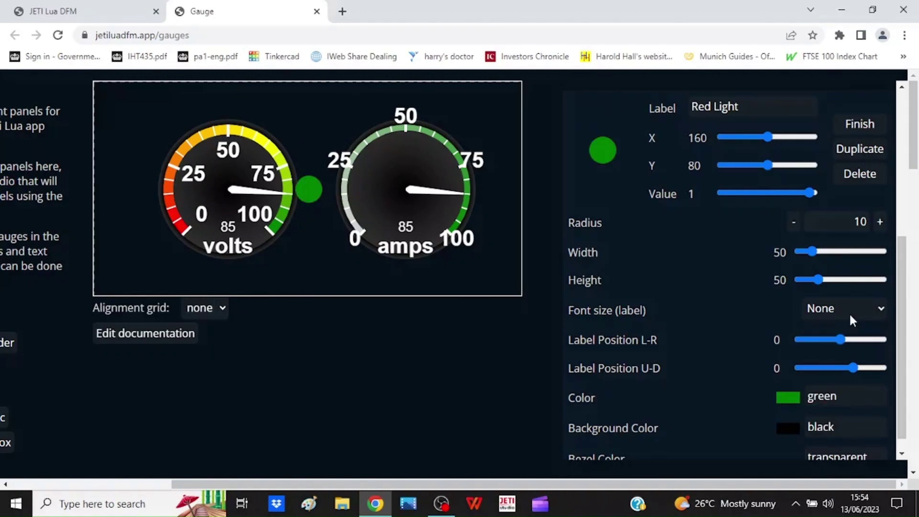
{"action": "scroll", "coordinate": [849, 312], "scroll_direction": "down", "scroll_amount": 1}
{"action": "scroll", "coordinate": [844, 296], "scroll_direction": "up", "scroll_amount": 6}
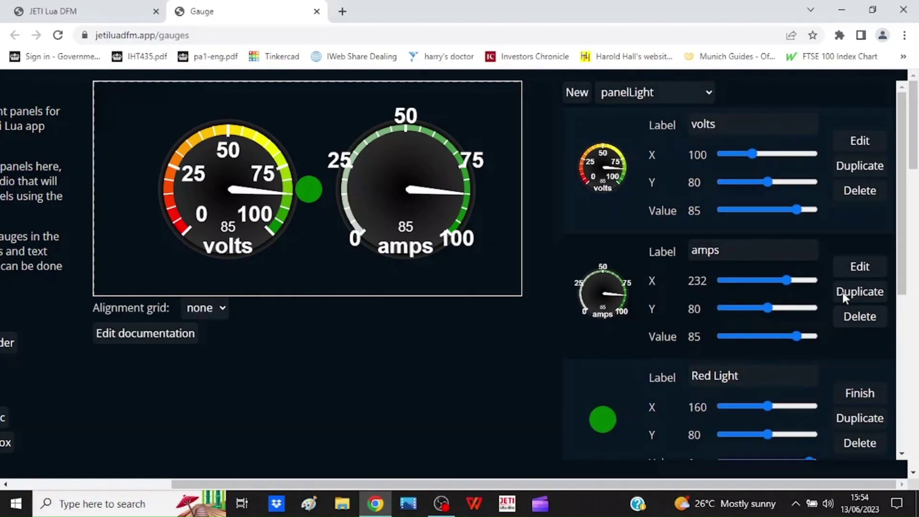
{"action": "left_click", "coordinate": [707, 96]}
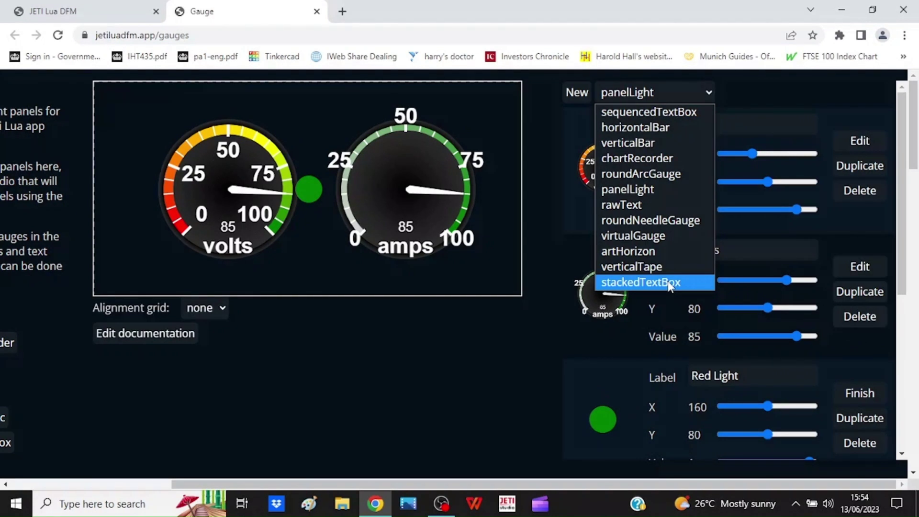
Step: Add a round arc gauge in the centre and lower its value to 28
{"action": "left_click", "coordinate": [646, 175]}
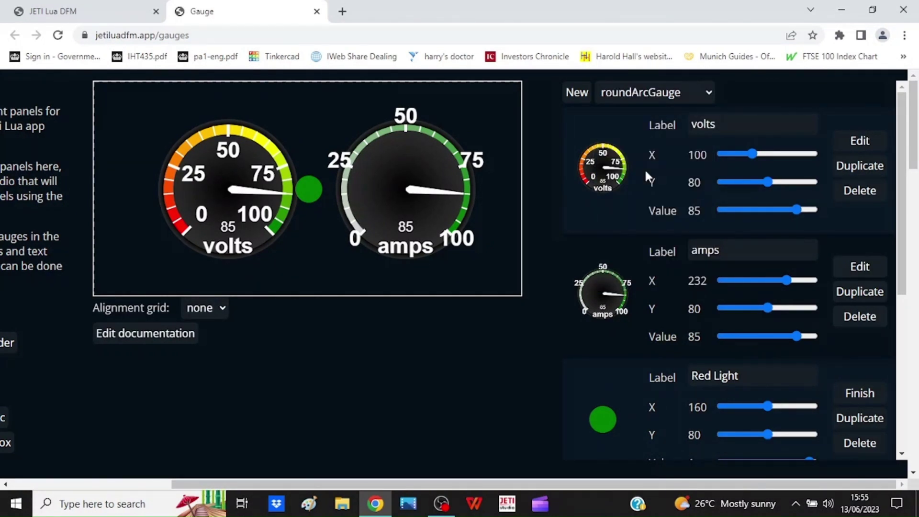
{"action": "left_click", "coordinate": [579, 92]}
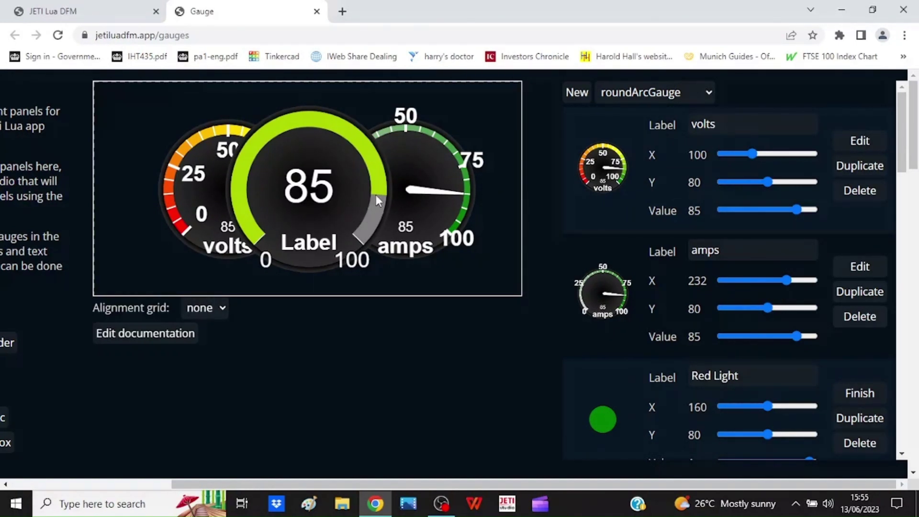
{"action": "scroll", "coordinate": [838, 368], "scroll_direction": "down", "scroll_amount": 5}
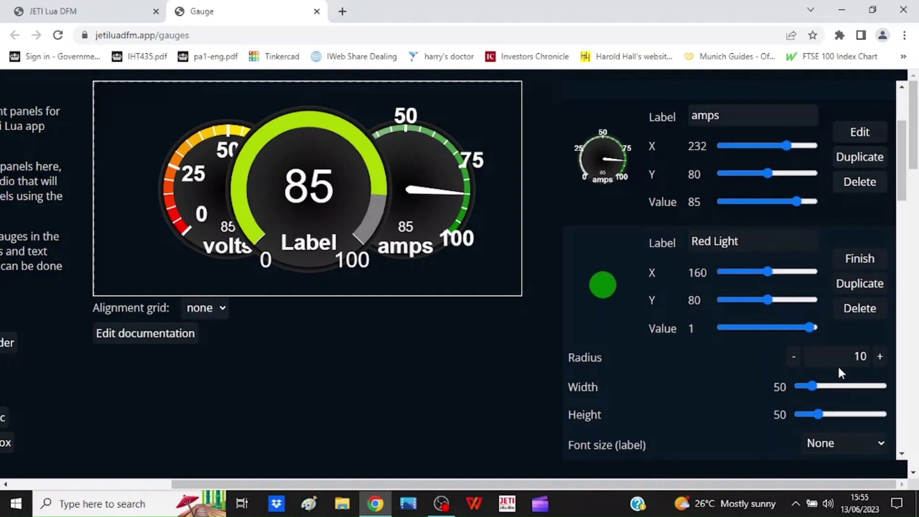
{"action": "scroll", "coordinate": [838, 369], "scroll_direction": "down", "scroll_amount": 4}
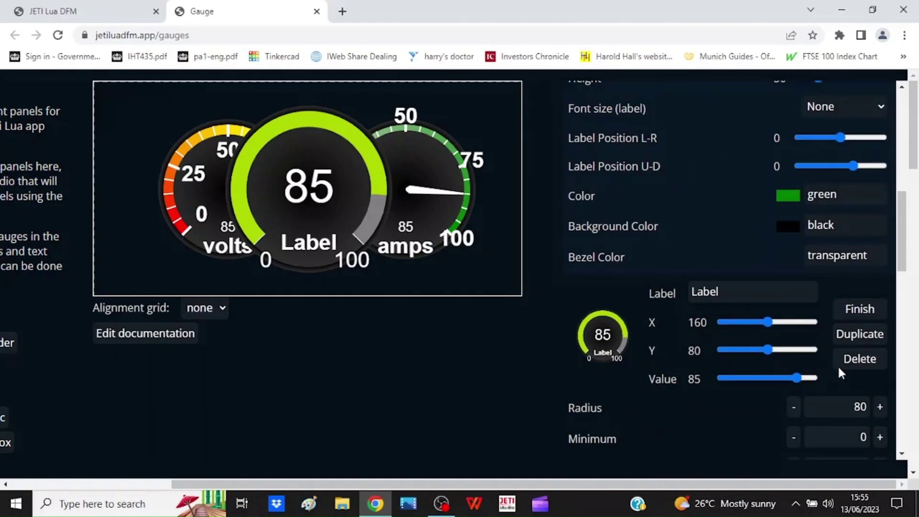
{"action": "left_click", "coordinate": [791, 373]}
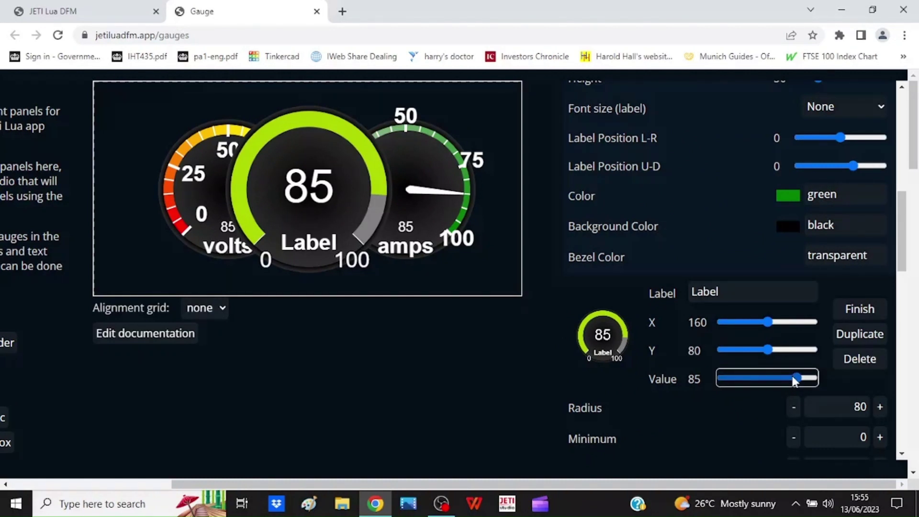
{"action": "key", "text": "Left"}
{"action": "key", "text": "Left"}
{"action": "key", "text": "Left"}
{"action": "key", "text": "Left"}
{"action": "key", "text": "Left"}
{"action": "key", "text": "Left"}
{"action": "key", "text": "Left"}
{"action": "key", "text": "Left"}
{"action": "key", "text": "Left"}
{"action": "key", "text": "Left"}
{"action": "key", "text": "Left"}
{"action": "key", "text": "Left"}
{"action": "key", "text": "Left"}
{"action": "key", "text": "Left"}
{"action": "key", "text": "Left"}
{"action": "key", "text": "Left"}
{"action": "key", "text": "Left"}
{"action": "key", "text": "Left"}
{"action": "key", "text": "Left"}
{"action": "key", "text": "Left"}
{"action": "key", "text": "Left"}
{"action": "key", "text": "Left"}
{"action": "key", "text": "Left"}
{"action": "key", "text": "Left"}
{"action": "key", "text": "Left"}
{"action": "key", "text": "Left"}
{"action": "key", "text": "Left"}
{"action": "key", "text": "Left"}
{"action": "key", "text": "Left"}
{"action": "key", "text": "Left"}
{"action": "key", "text": "Left"}
{"action": "key", "text": "Left"}
{"action": "key", "text": "Left"}
{"action": "key", "text": "Left"}
{"action": "key", "text": "Left"}
{"action": "key", "text": "Left"}
{"action": "key", "text": "Left"}
{"action": "scroll", "coordinate": [826, 185], "scroll_direction": "up", "scroll_amount": 10}
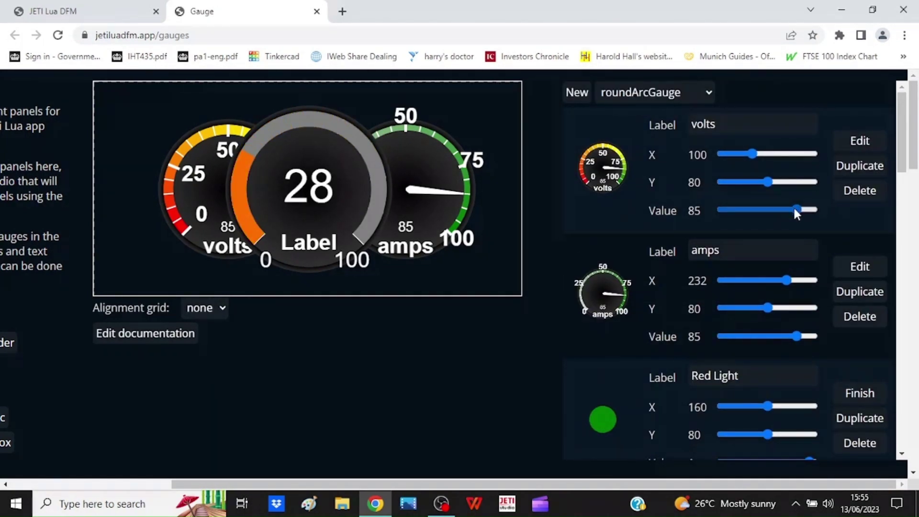
Step: Set the volts gauge's Value to 36
{"action": "left_click", "coordinate": [794, 209]}
{"action": "key", "text": "Left"}
{"action": "key", "text": "Left"}
{"action": "key", "text": "Left"}
{"action": "key", "text": "Left"}
{"action": "key", "text": "Left"}
{"action": "key", "text": "Left"}
{"action": "key", "text": "Left"}
{"action": "key", "text": "Left"}
{"action": "key", "text": "Left"}
{"action": "key", "text": "Left"}
{"action": "key", "text": "Left"}
{"action": "key", "text": "Left"}
{"action": "key", "text": "Left"}
{"action": "key", "text": "Left"}
{"action": "key", "text": "Left"}
{"action": "key", "text": "Left"}
{"action": "key", "text": "Left"}
{"action": "key", "text": "Left"}
{"action": "key", "text": "Left"}
{"action": "key", "text": "Left"}
{"action": "key", "text": "Left"}
{"action": "key", "text": "Left"}
{"action": "key", "text": "Left"}
{"action": "key", "text": "Left"}
{"action": "key", "text": "Left"}
{"action": "key", "text": "Left"}
{"action": "key", "text": "Left"}
{"action": "key", "text": "Left"}
{"action": "key", "text": "Left"}
{"action": "key", "text": "Left"}
{"action": "key", "text": "Left"}
{"action": "key", "text": "Left"}
{"action": "key", "text": "Left"}
{"action": "key", "text": "Left"}
{"action": "key", "text": "Left"}
{"action": "key", "text": "Left"}
{"action": "key", "text": "Left"}
{"action": "key", "text": "Left"}
{"action": "key", "text": "Left"}
{"action": "key", "text": "Left"}
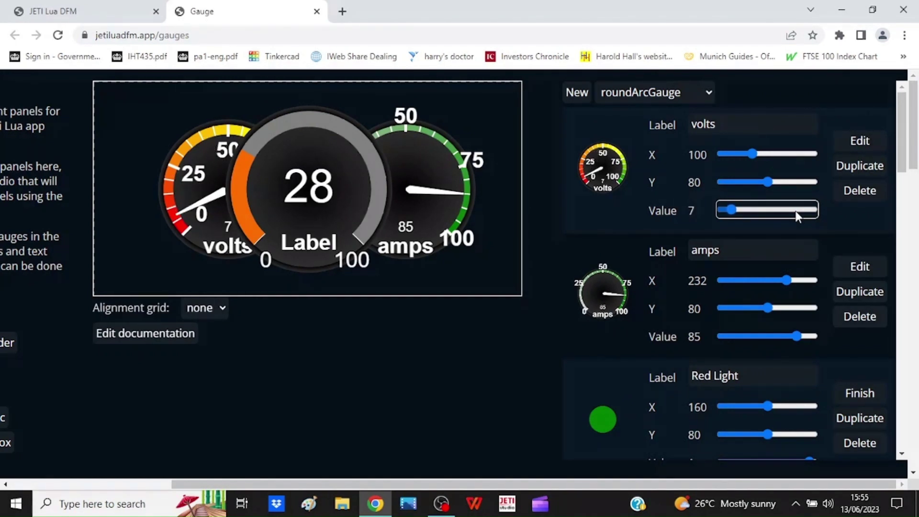
{"action": "key", "text": "Right"}
{"action": "key", "text": "Right"}
{"action": "key", "text": "Right"}
{"action": "key", "text": "Right"}
{"action": "key", "text": "Right"}
{"action": "key", "text": "Right"}
{"action": "key", "text": "Right"}
{"action": "key", "text": "Right"}
{"action": "key", "text": "Right"}
{"action": "key", "text": "Right"}
{"action": "key", "text": "Right"}
{"action": "key", "text": "Right"}
{"action": "key", "text": "Right"}
{"action": "key", "text": "Right"}
{"action": "key", "text": "Right"}
{"action": "key", "text": "Right"}
{"action": "key", "text": "Right"}
{"action": "key", "text": "Right"}
{"action": "key", "text": "Right"}
{"action": "key", "text": "Right"}
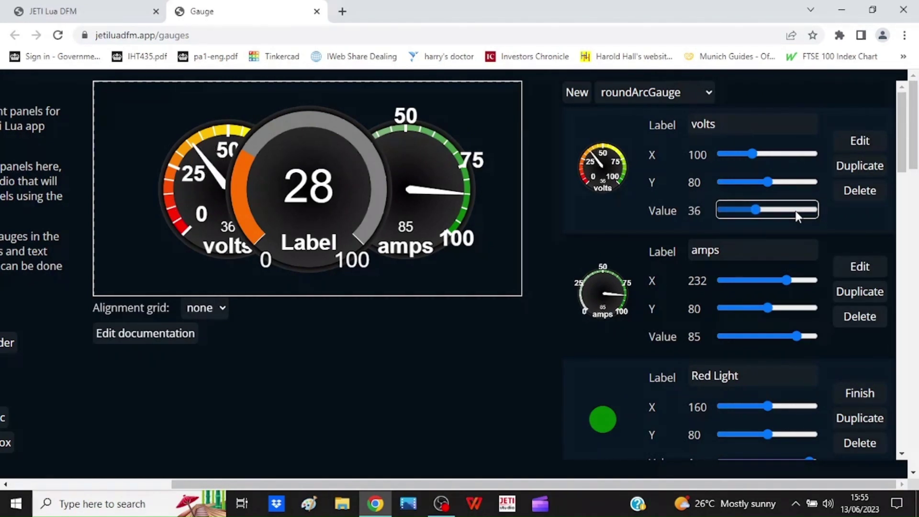
{"action": "scroll", "coordinate": [796, 216], "scroll_direction": "down", "scroll_amount": 1}
Step: Delete the 28-reading Label round arc gauge from the right-hand gauge list
{"action": "scroll", "coordinate": [797, 216], "scroll_direction": "down", "scroll_amount": 6}
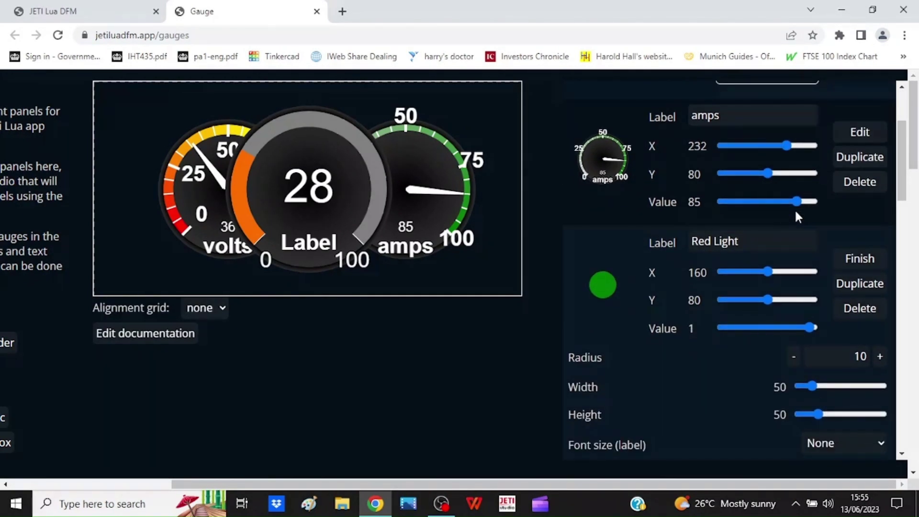
{"action": "scroll", "coordinate": [796, 214], "scroll_direction": "down", "scroll_amount": 5}
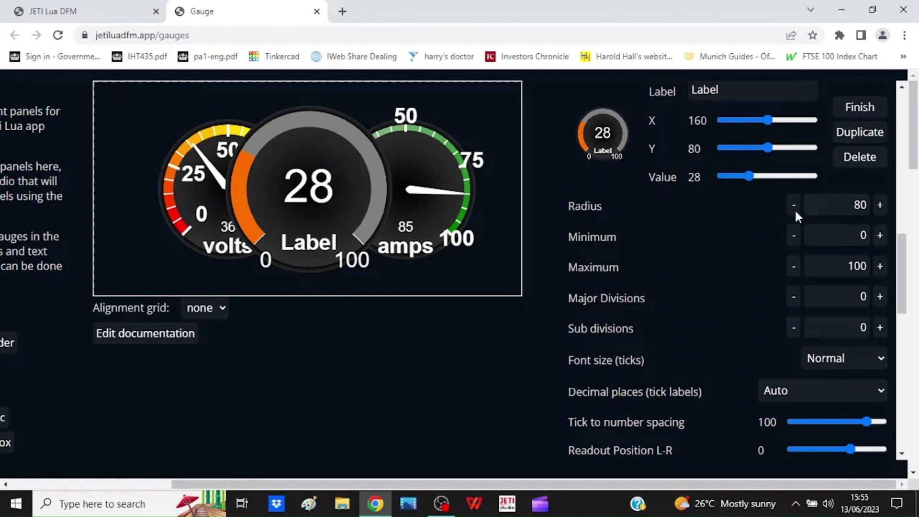
{"action": "scroll", "coordinate": [794, 208], "scroll_direction": "up", "scroll_amount": 12}
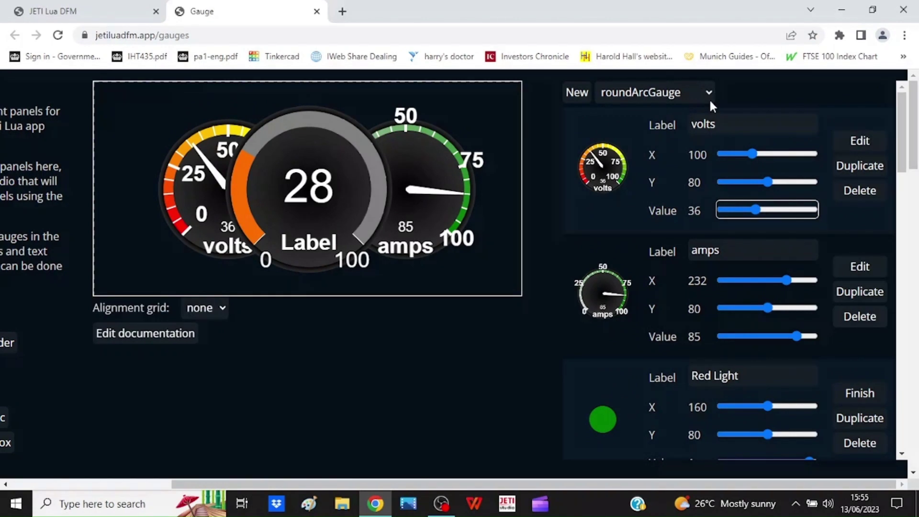
{"action": "scroll", "coordinate": [771, 201], "scroll_direction": "down", "scroll_amount": 11}
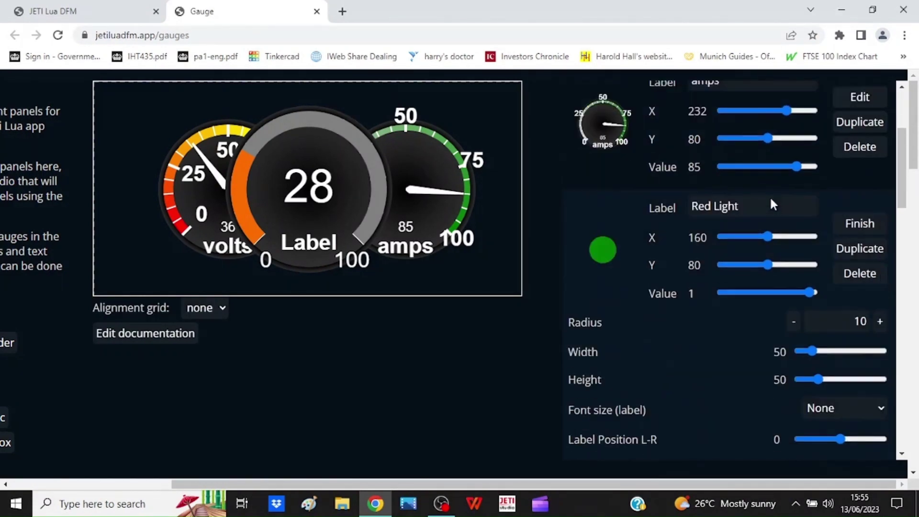
{"action": "scroll", "coordinate": [768, 205], "scroll_direction": "down", "scroll_amount": 3}
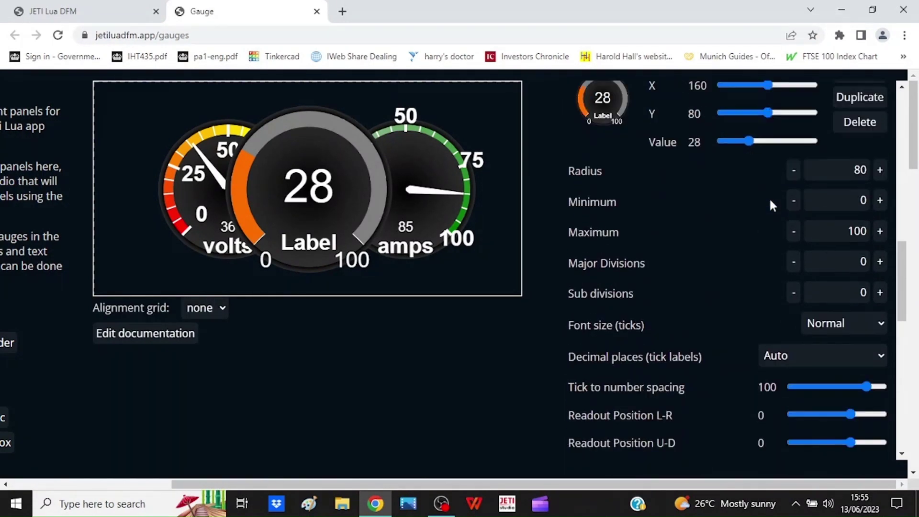
{"action": "scroll", "coordinate": [769, 204], "scroll_direction": "up", "scroll_amount": 3}
{"action": "left_click", "coordinate": [861, 225]}
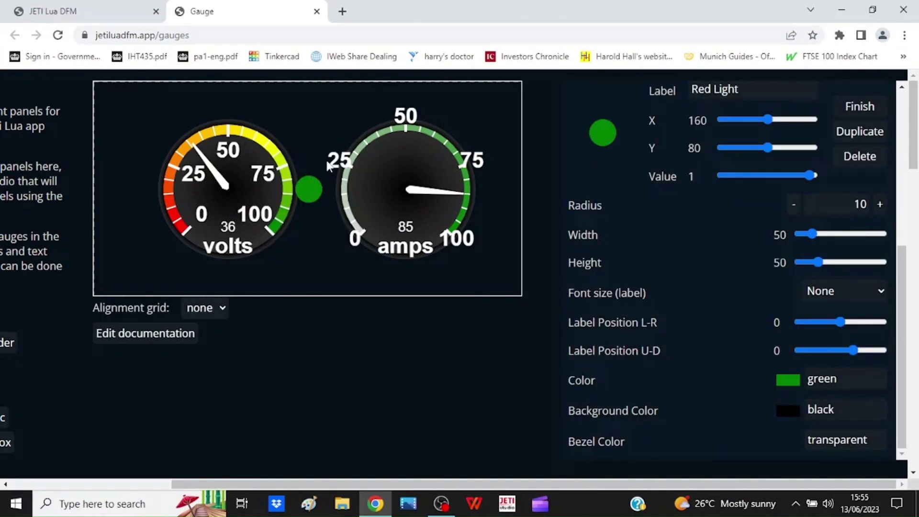
{"action": "left_click", "coordinate": [144, 484]}
{"action": "scroll", "coordinate": [144, 326], "scroll_direction": "down", "scroll_amount": 1}
{"action": "scroll", "coordinate": [144, 329], "scroll_direction": "down", "scroll_amount": 15}
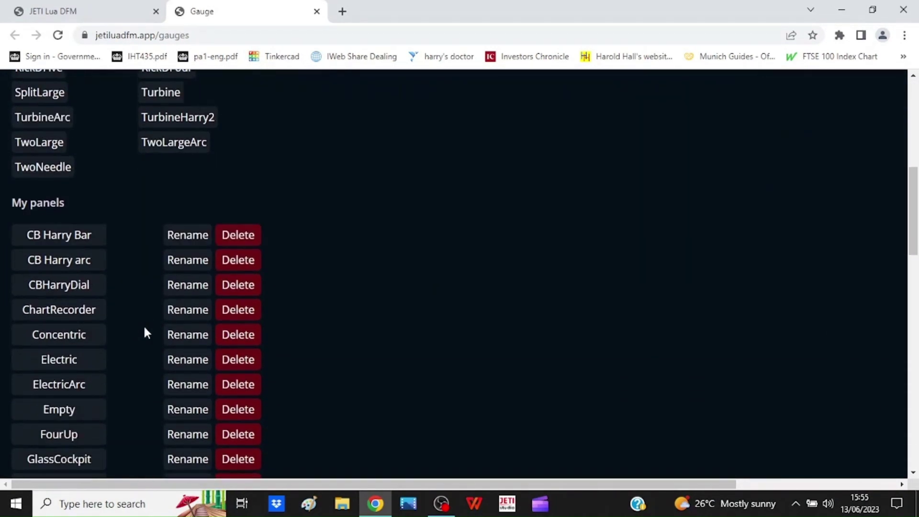
{"action": "scroll", "coordinate": [144, 332], "scroll_direction": "down", "scroll_amount": 2}
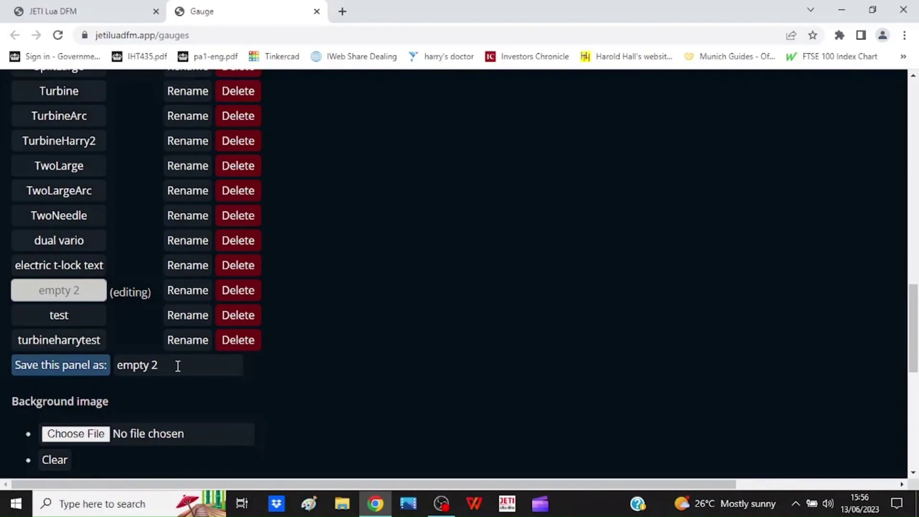
{"action": "scroll", "coordinate": [181, 339], "scroll_direction": "up", "scroll_amount": 16}
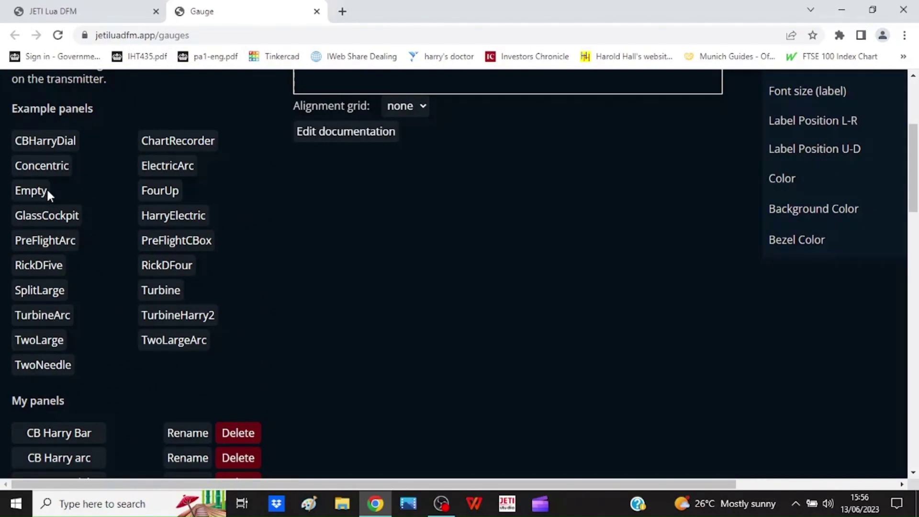
{"action": "scroll", "coordinate": [526, 226], "scroll_direction": "up", "scroll_amount": 4}
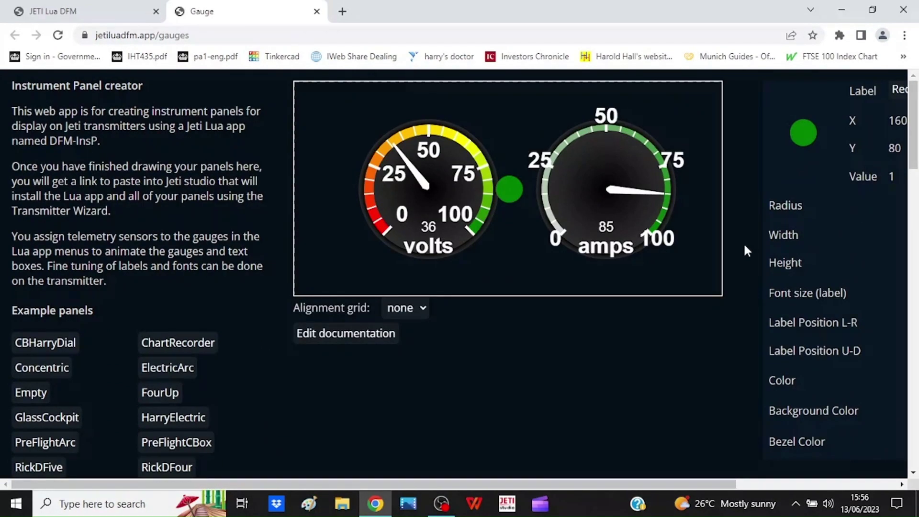
{"action": "left_click", "coordinate": [846, 484]}
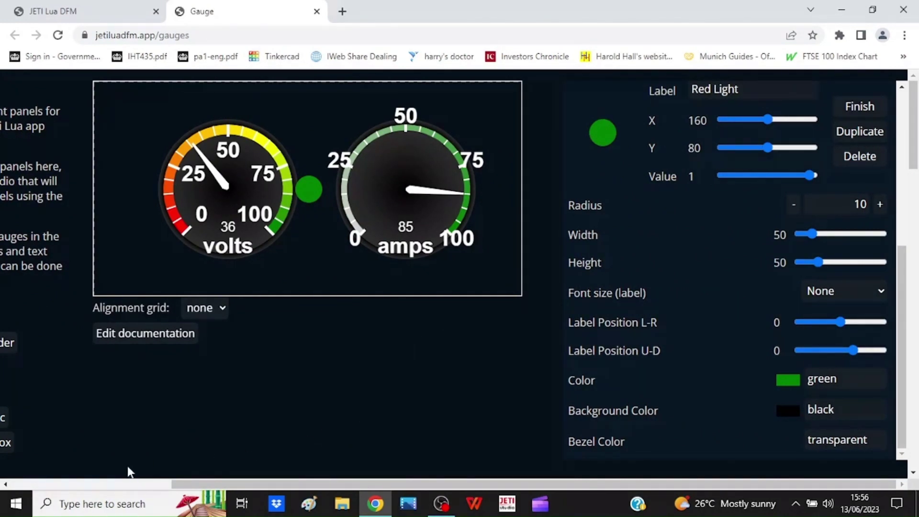
Step: Scroll through the page to find the Example panels list
{"action": "left_click", "coordinate": [121, 485]}
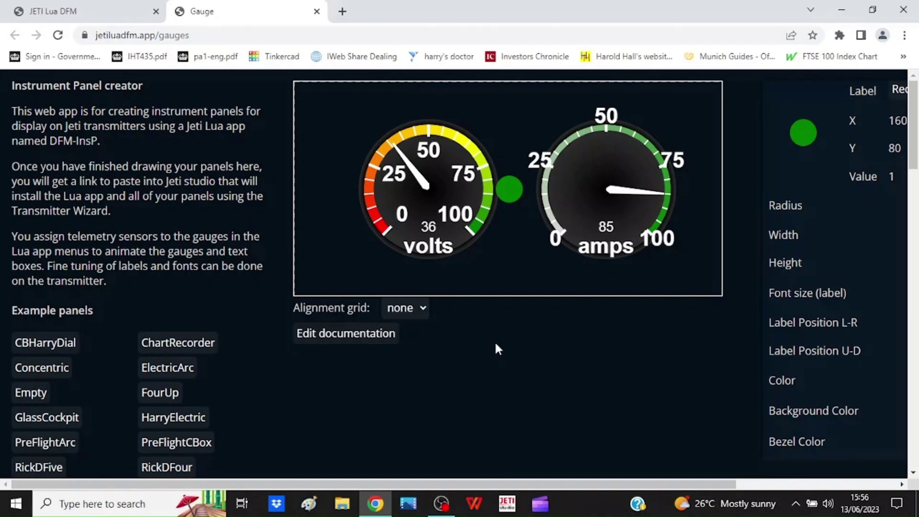
{"action": "scroll", "coordinate": [494, 340], "scroll_direction": "down", "scroll_amount": 4}
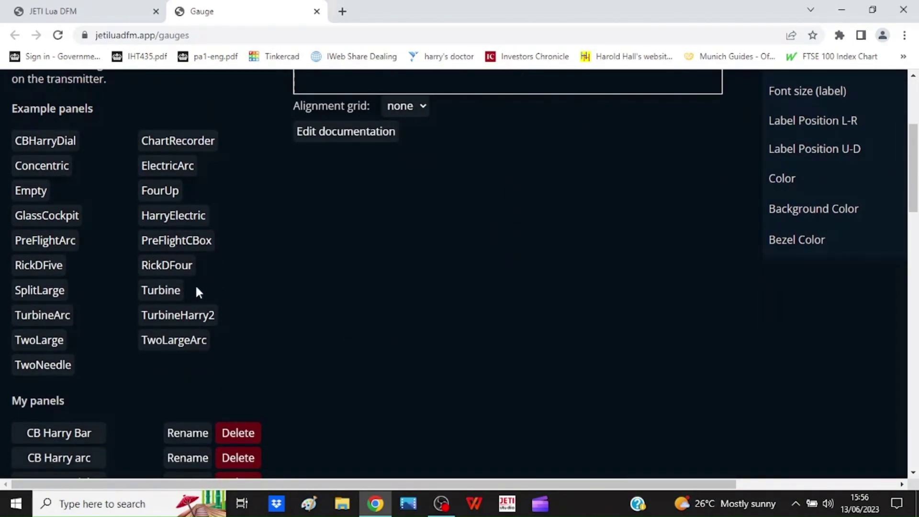
{"action": "scroll", "coordinate": [241, 284], "scroll_direction": "up", "scroll_amount": 3}
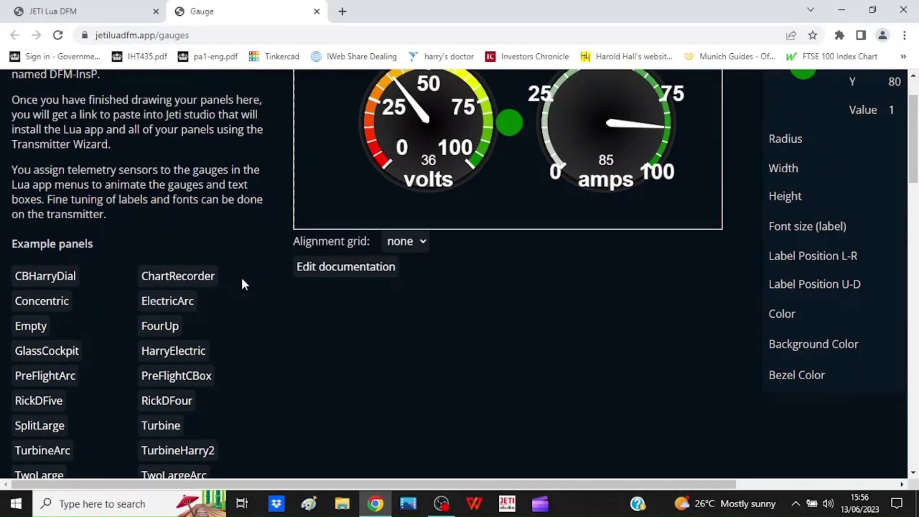
{"action": "scroll", "coordinate": [240, 275], "scroll_direction": "up", "scroll_amount": 1}
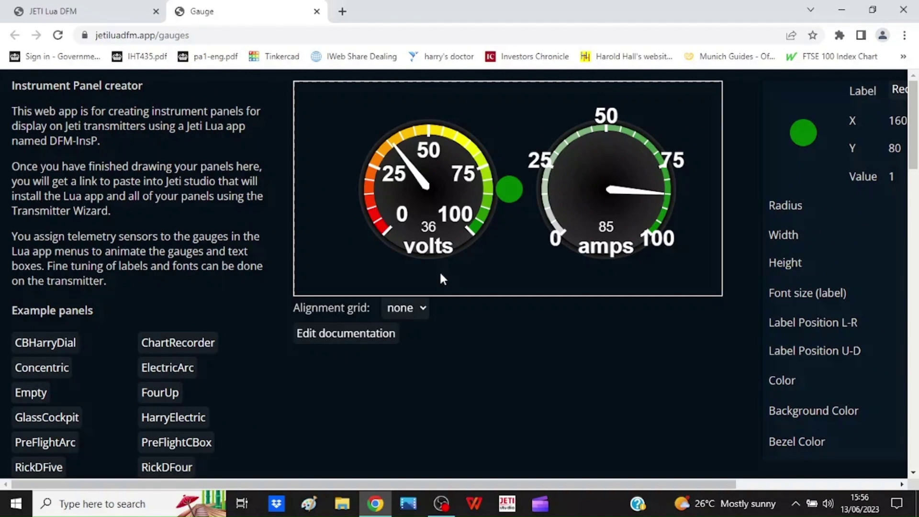
{"action": "scroll", "coordinate": [441, 278], "scroll_direction": "down", "scroll_amount": 3}
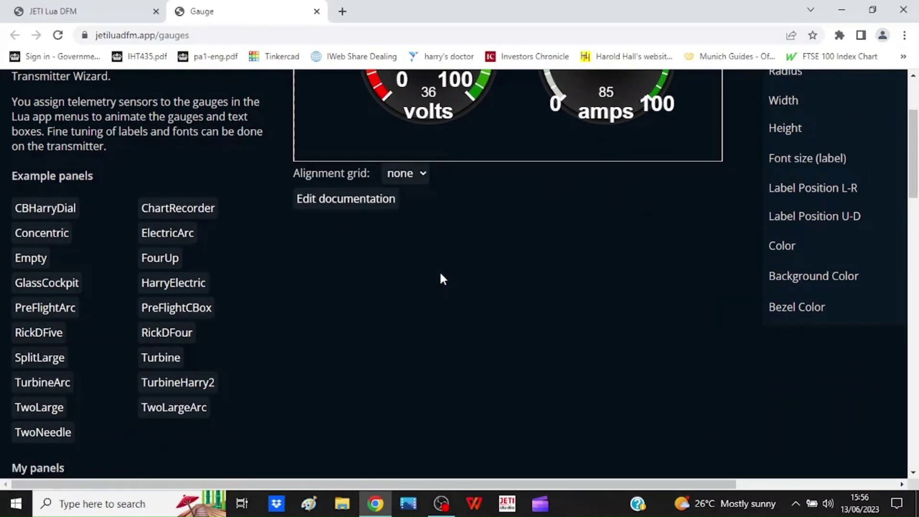
Step: Load the RickDFive example, then RickDFour with its 1610 RPM dial and four quarter-arc gauges
{"action": "left_click", "coordinate": [35, 332]}
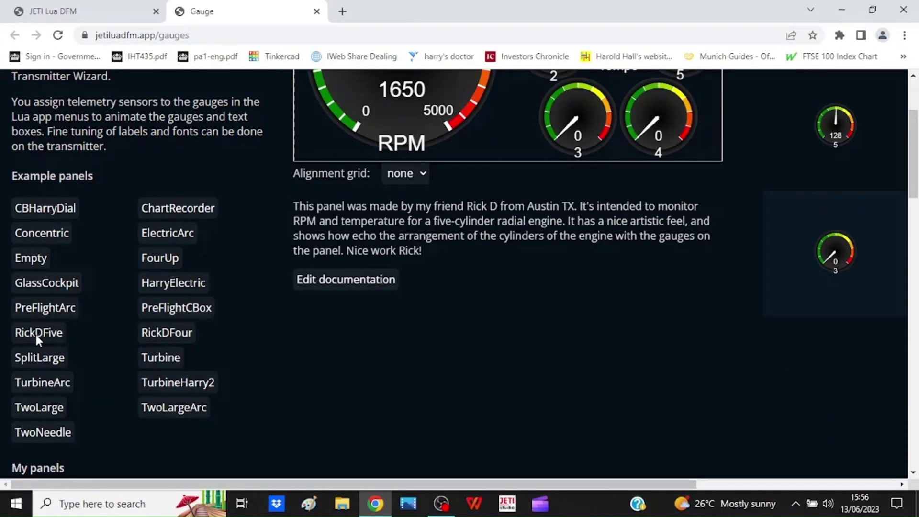
{"action": "scroll", "coordinate": [398, 338], "scroll_direction": "up", "scroll_amount": 3}
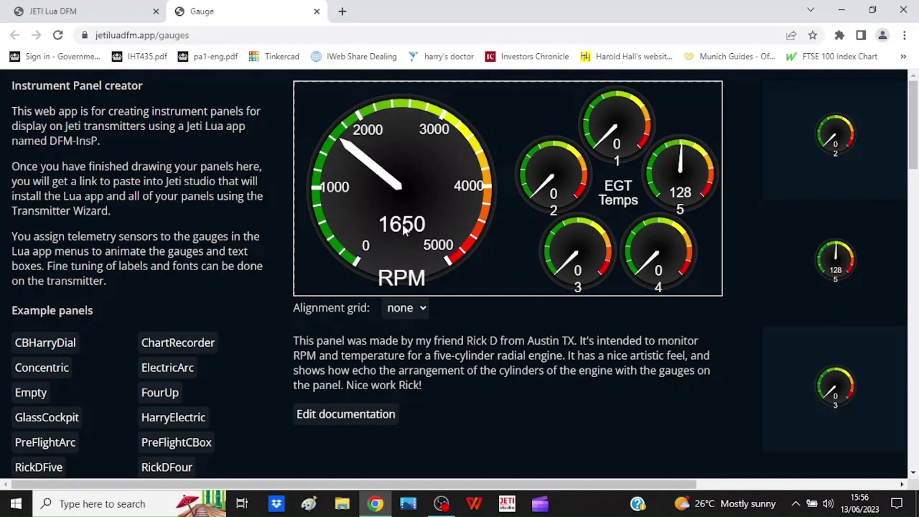
{"action": "scroll", "coordinate": [565, 269], "scroll_direction": "down", "scroll_amount": 4}
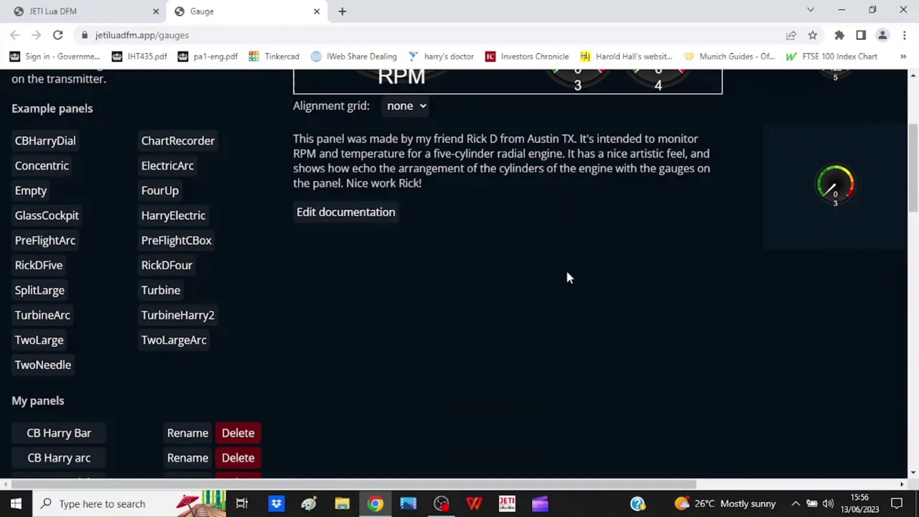
{"action": "scroll", "coordinate": [566, 272], "scroll_direction": "up", "scroll_amount": 1}
{"action": "left_click", "coordinate": [171, 333]}
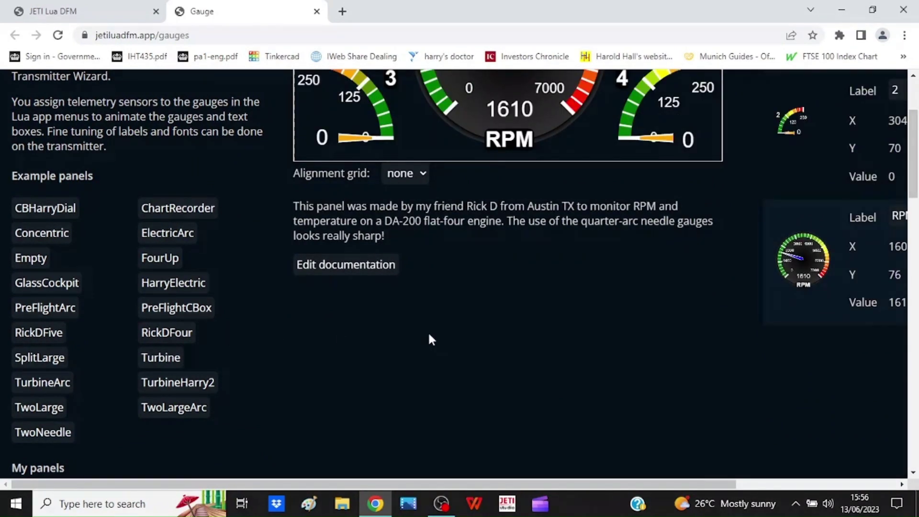
{"action": "scroll", "coordinate": [428, 331], "scroll_direction": "up", "scroll_amount": 2}
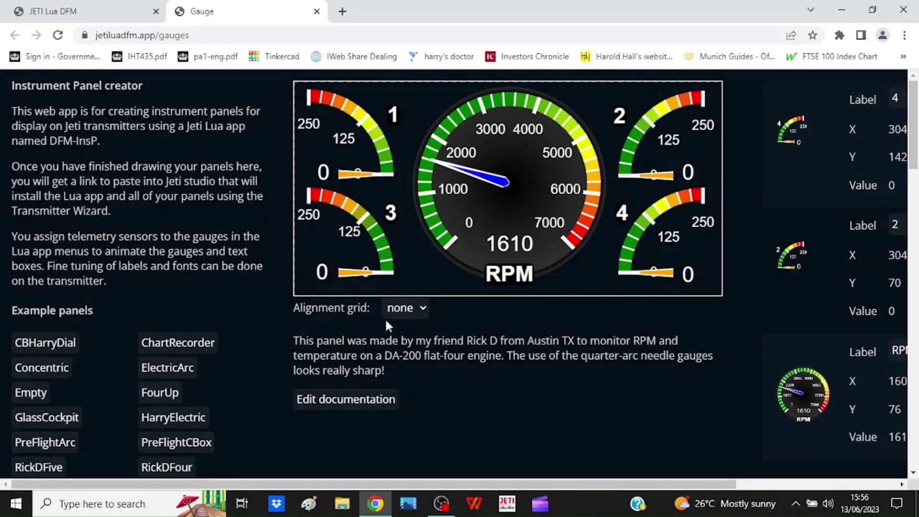